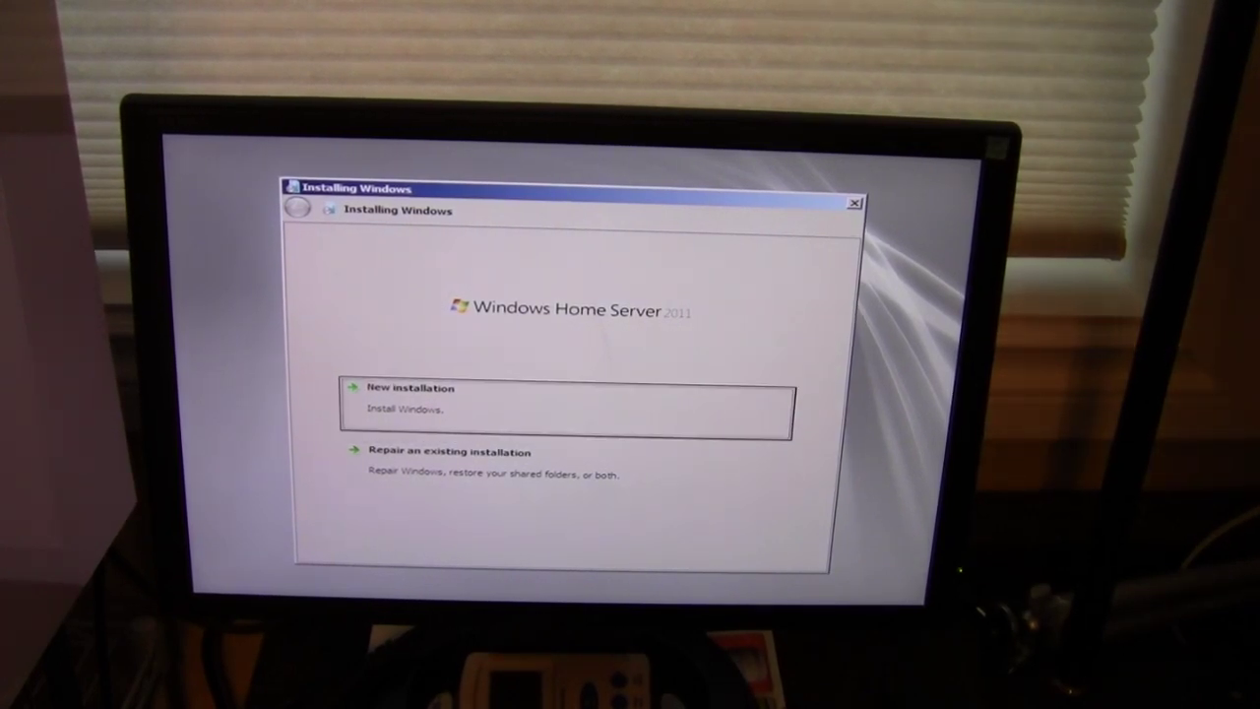
- Start a new installation to reach the warning page listing Disk 0 and Disk 1
key(Return)
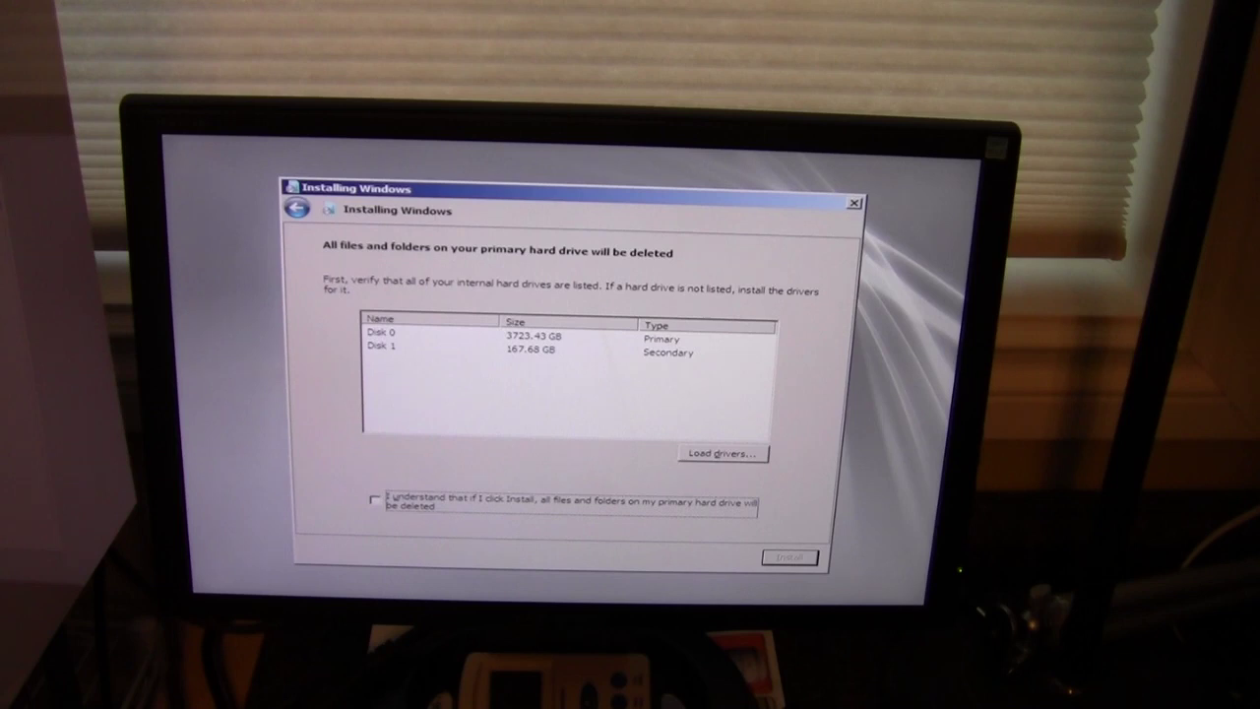
- Review Disk 0 and Disk 1, acknowledge the primary drive will be erased, and install
key(shift+Tab)
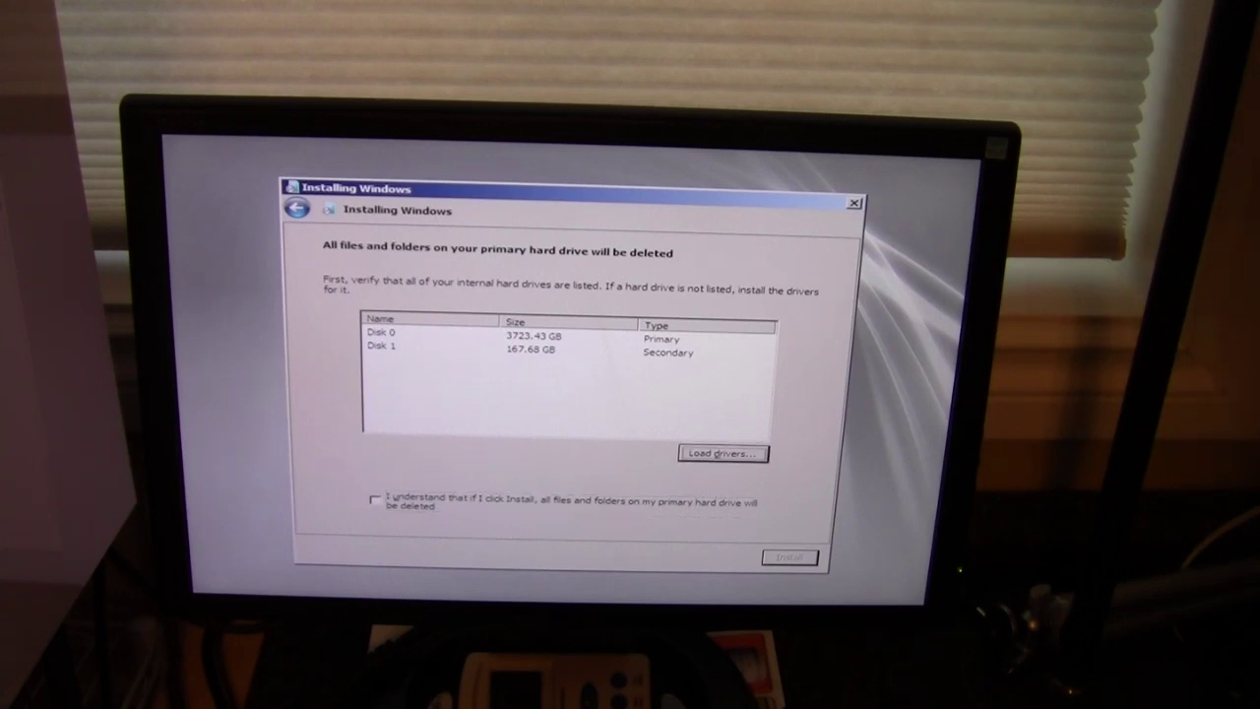
key(Tab)
key(shift+Tab)
key(shift+Tab)
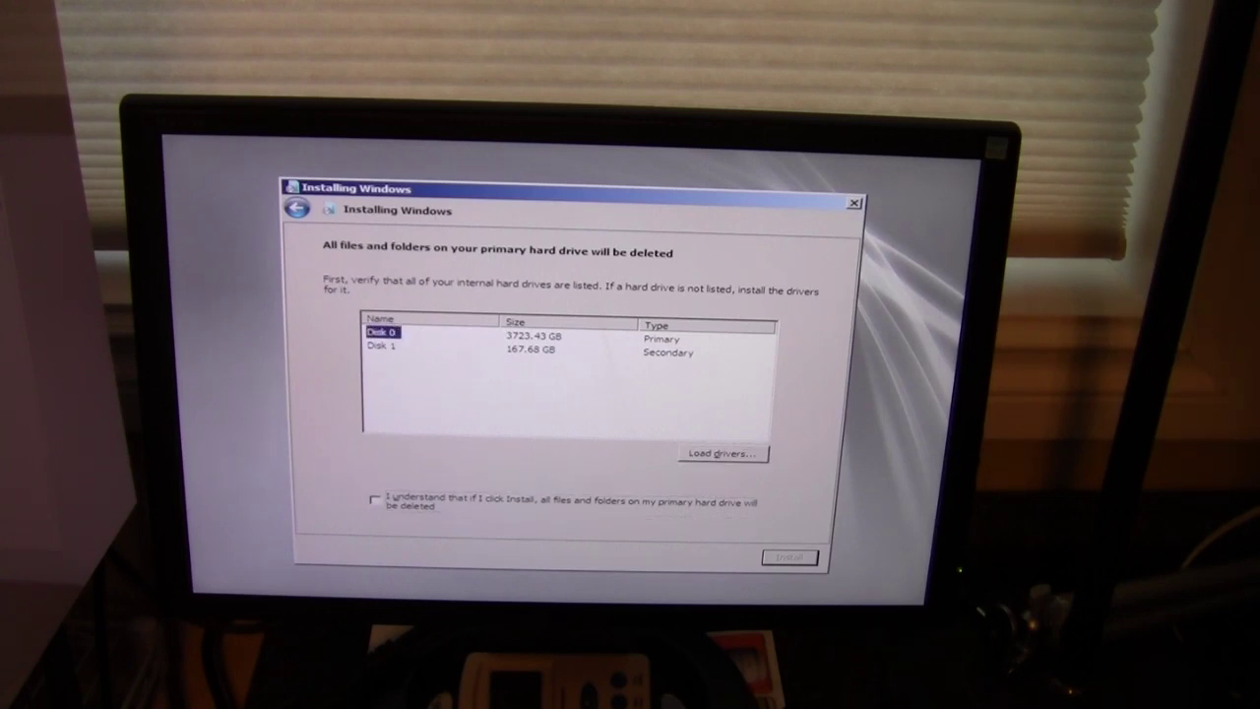
key(Down)
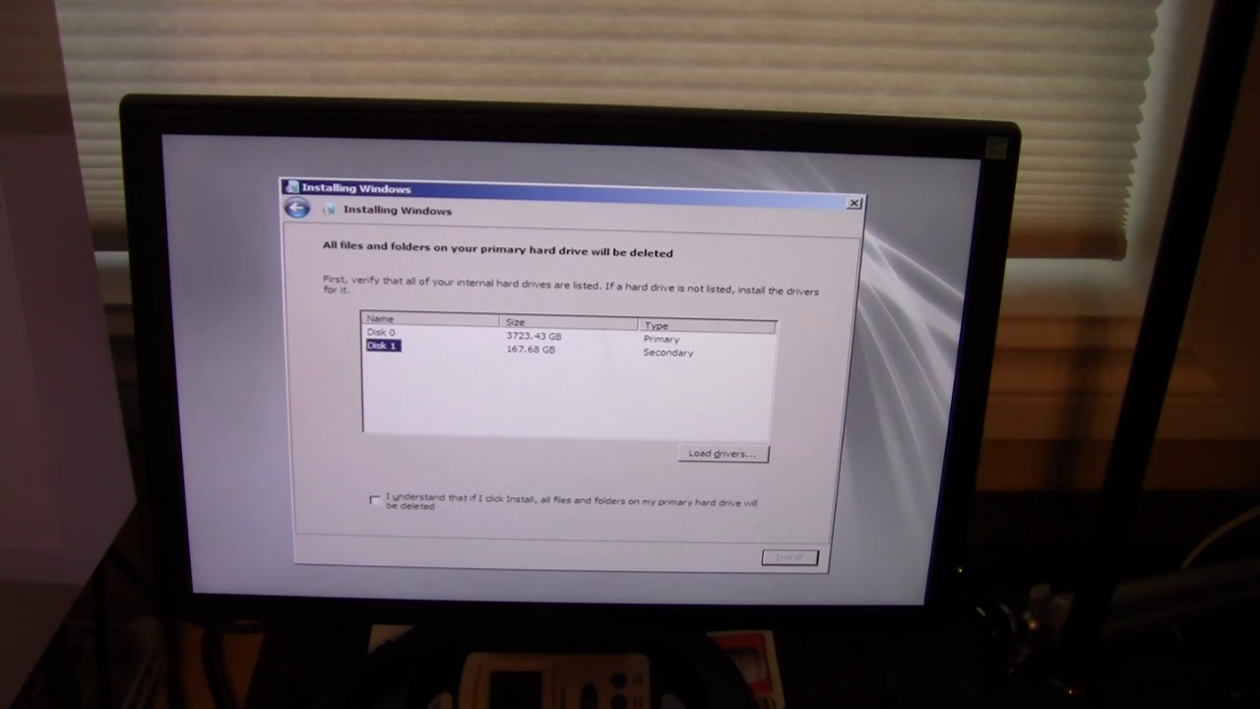
click(514, 497)
click(789, 557)
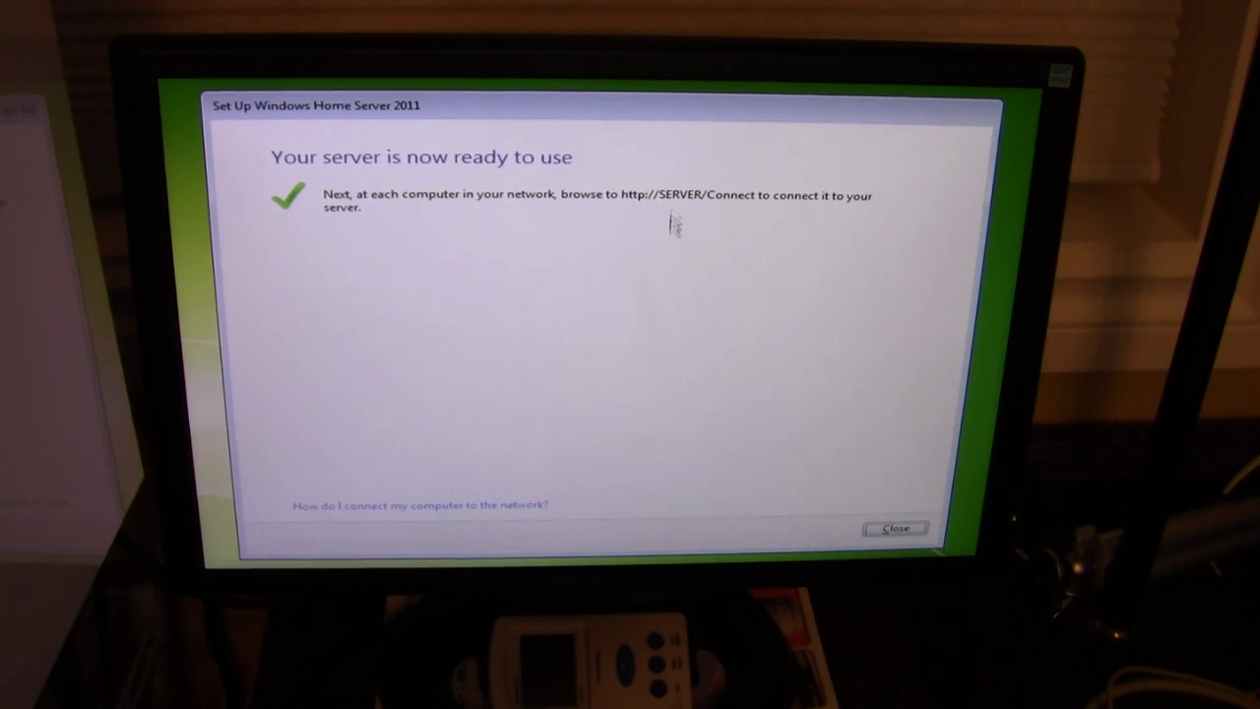
drag(647, 196, 745, 196)
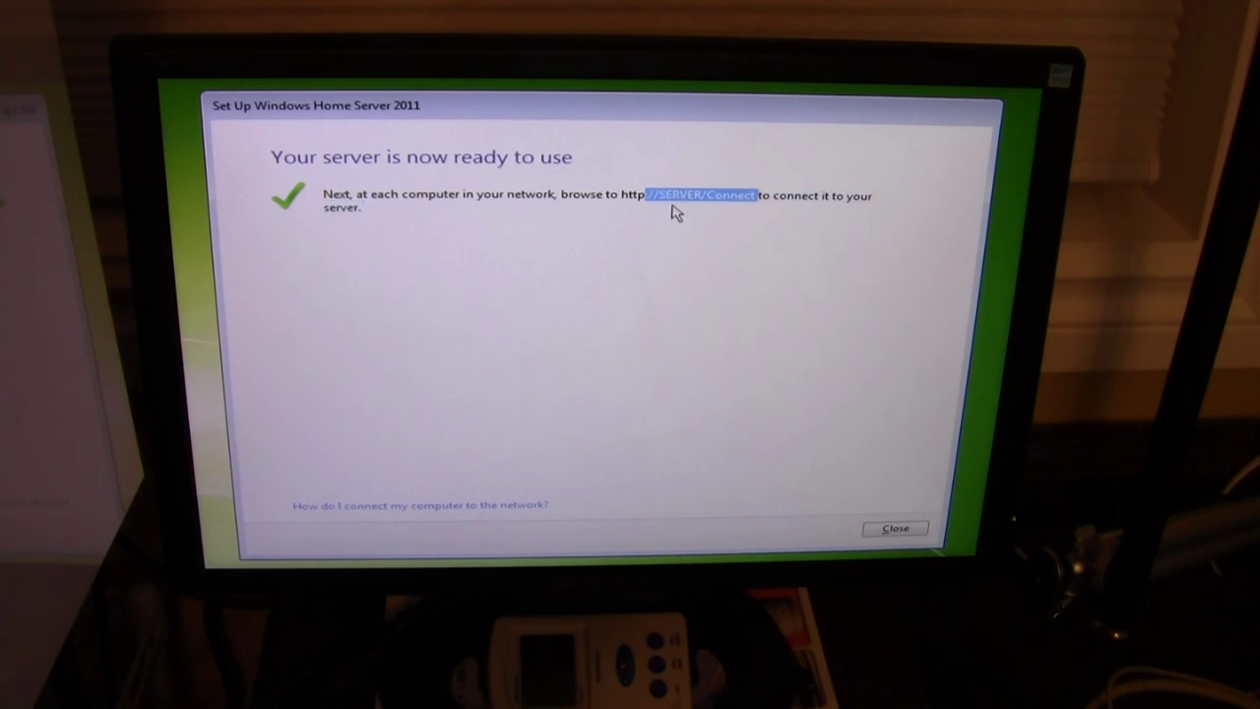
click(729, 219)
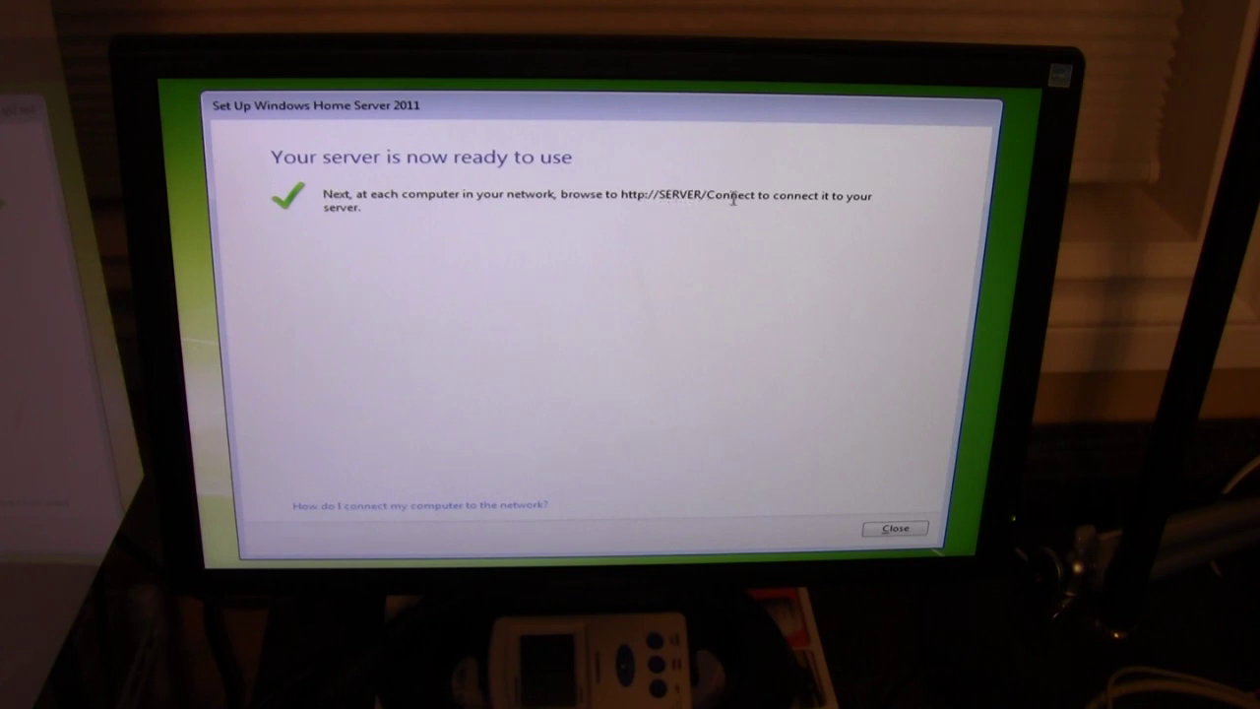
click(892, 529)
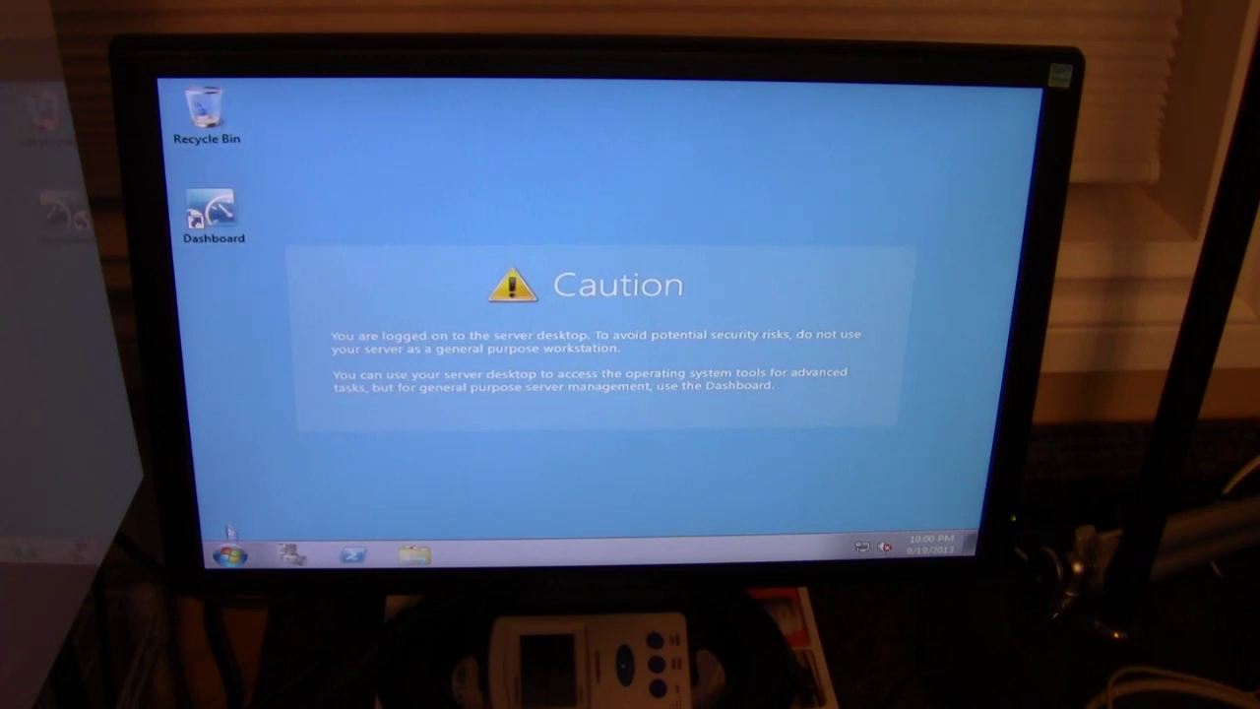
- In Windows Update, enable updates for other Microsoft products, skip IE8 setup, and install updates
click(230, 556)
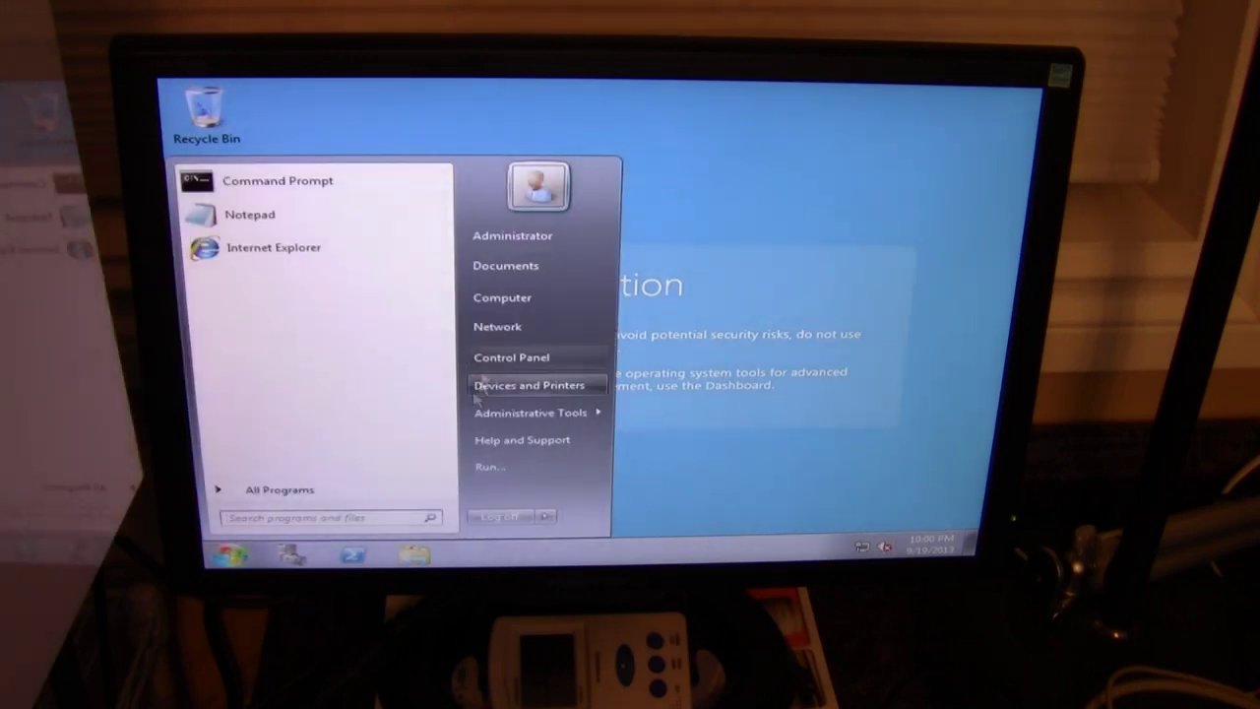
click(328, 492)
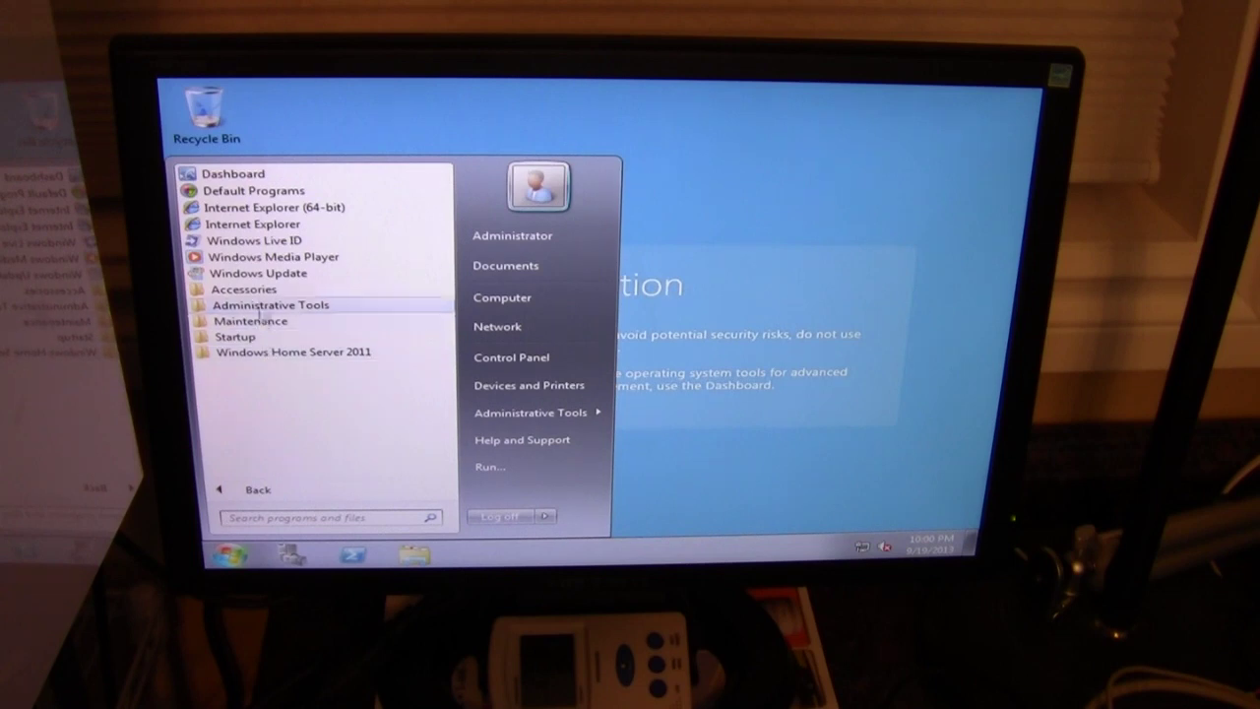
click(260, 275)
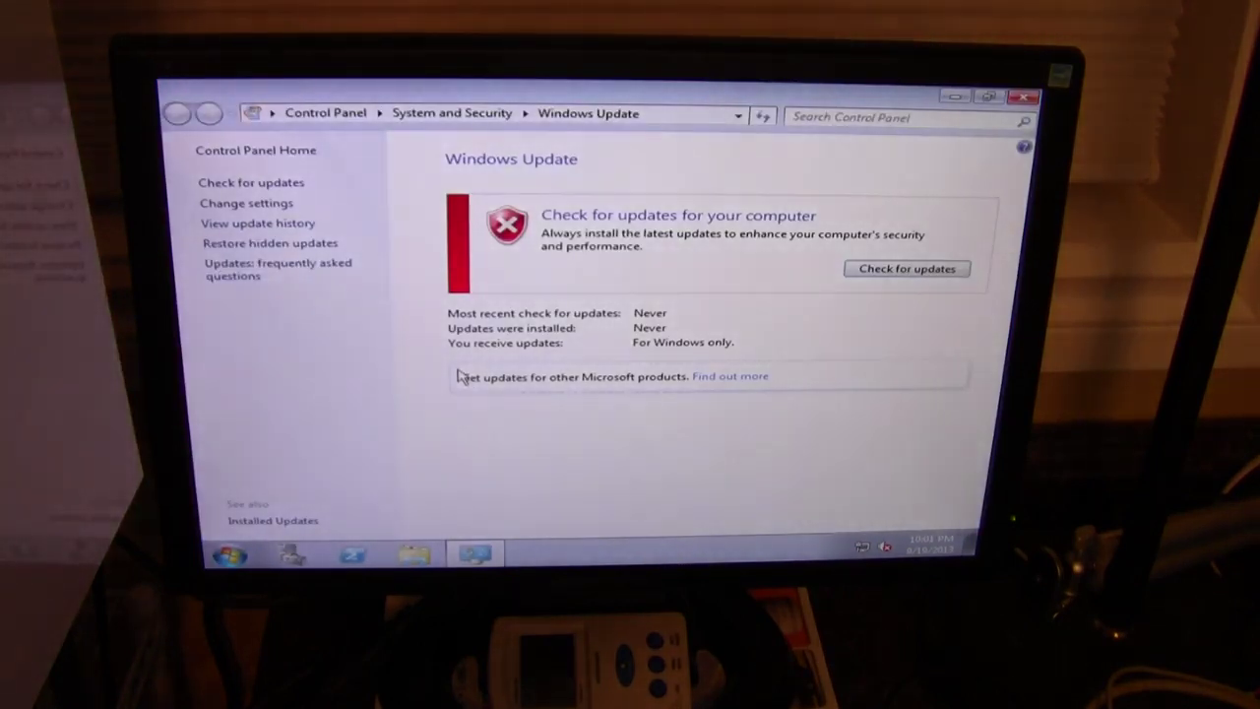
click(721, 380)
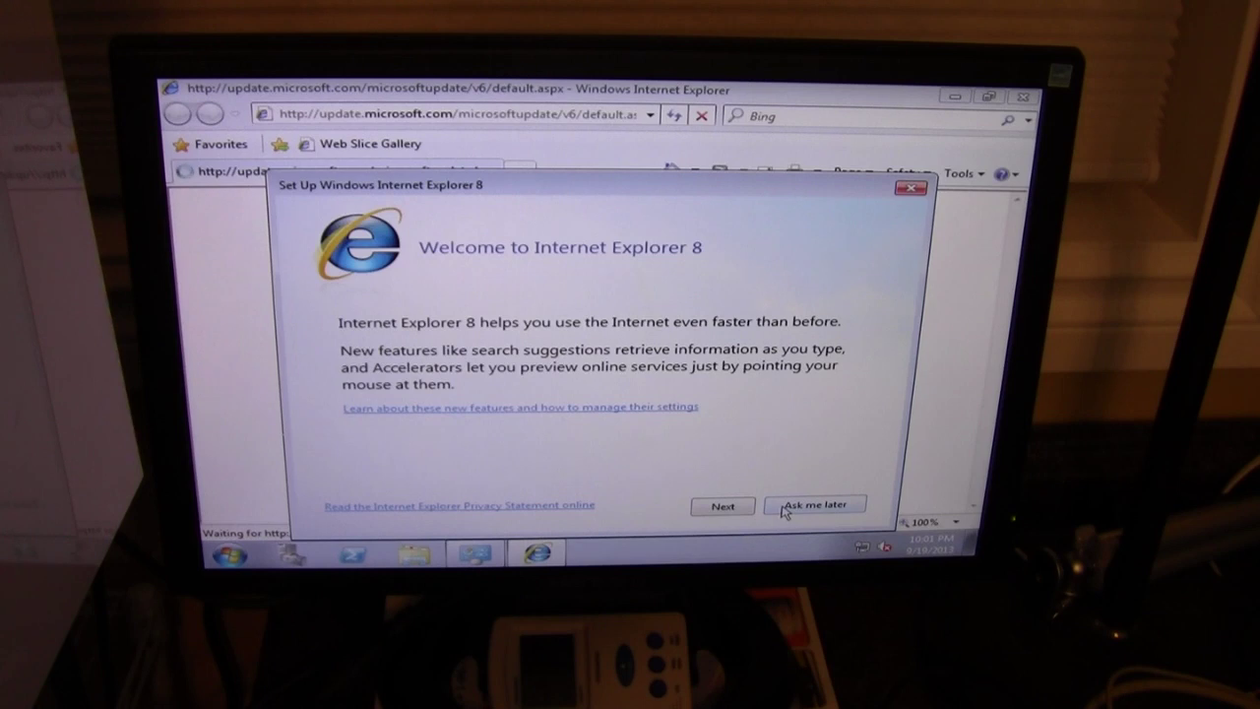
click(814, 504)
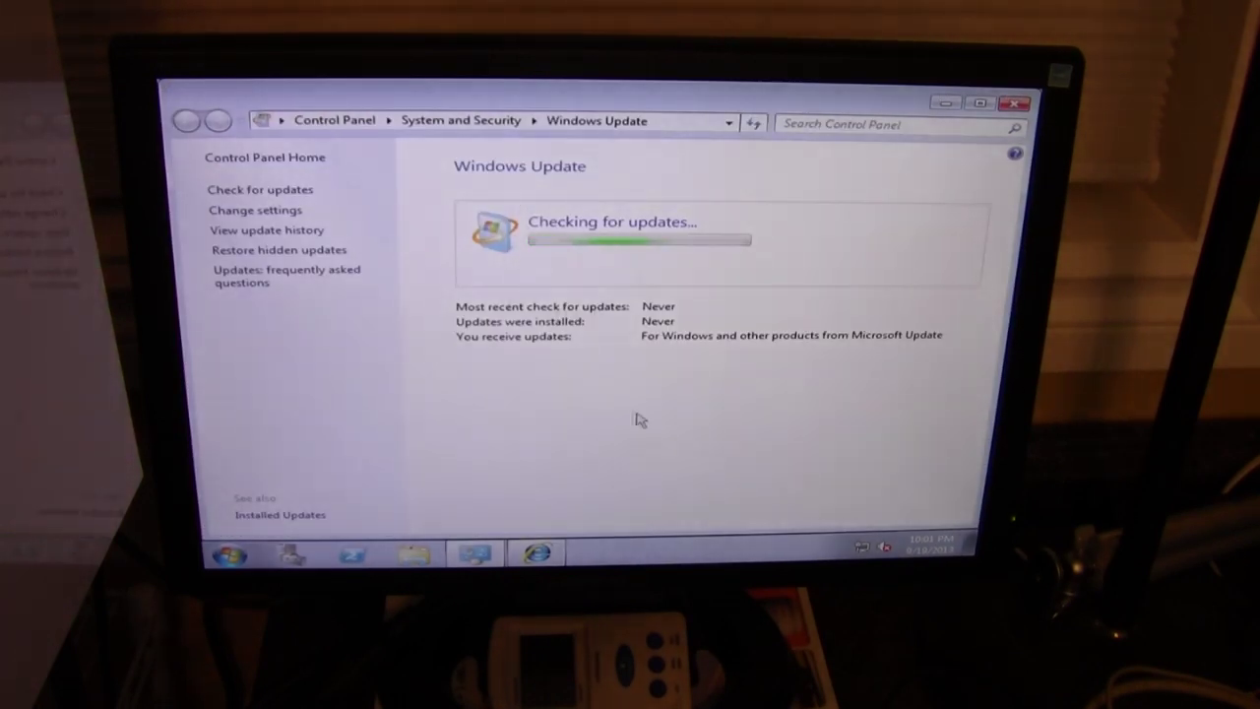
click(935, 321)
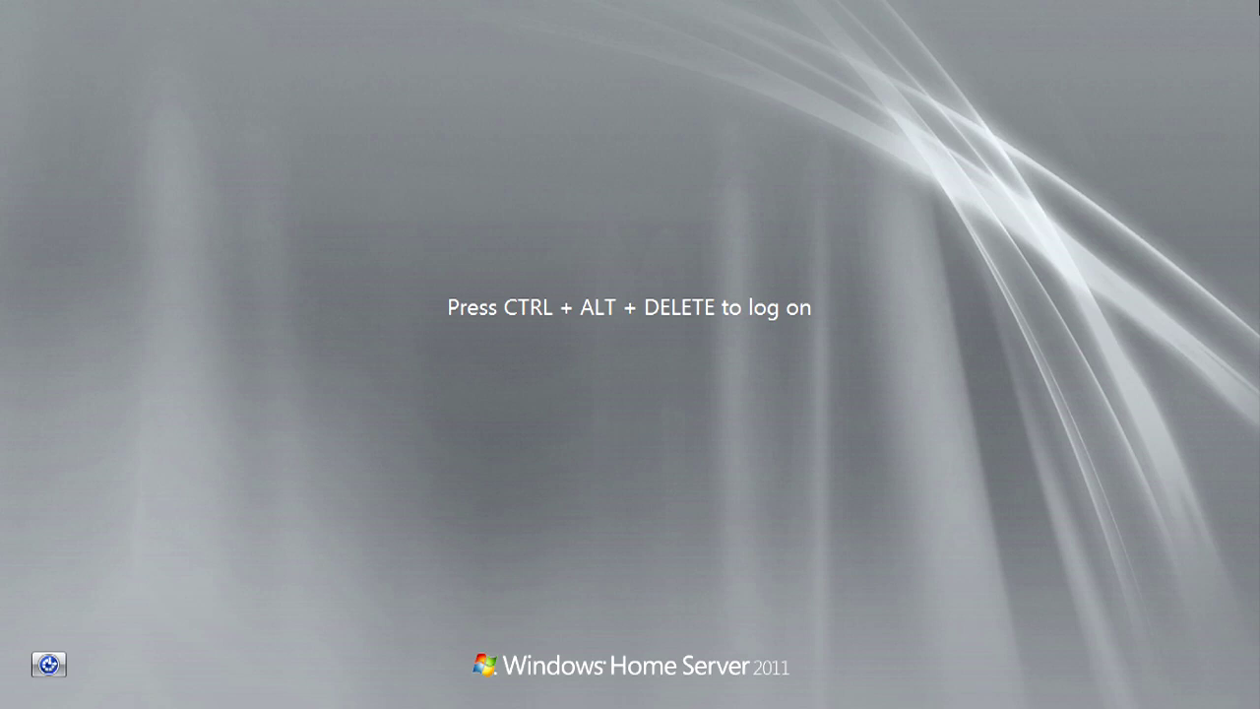
- Log back on as Administrator with the account password
key(ctrl+alt+Delete)
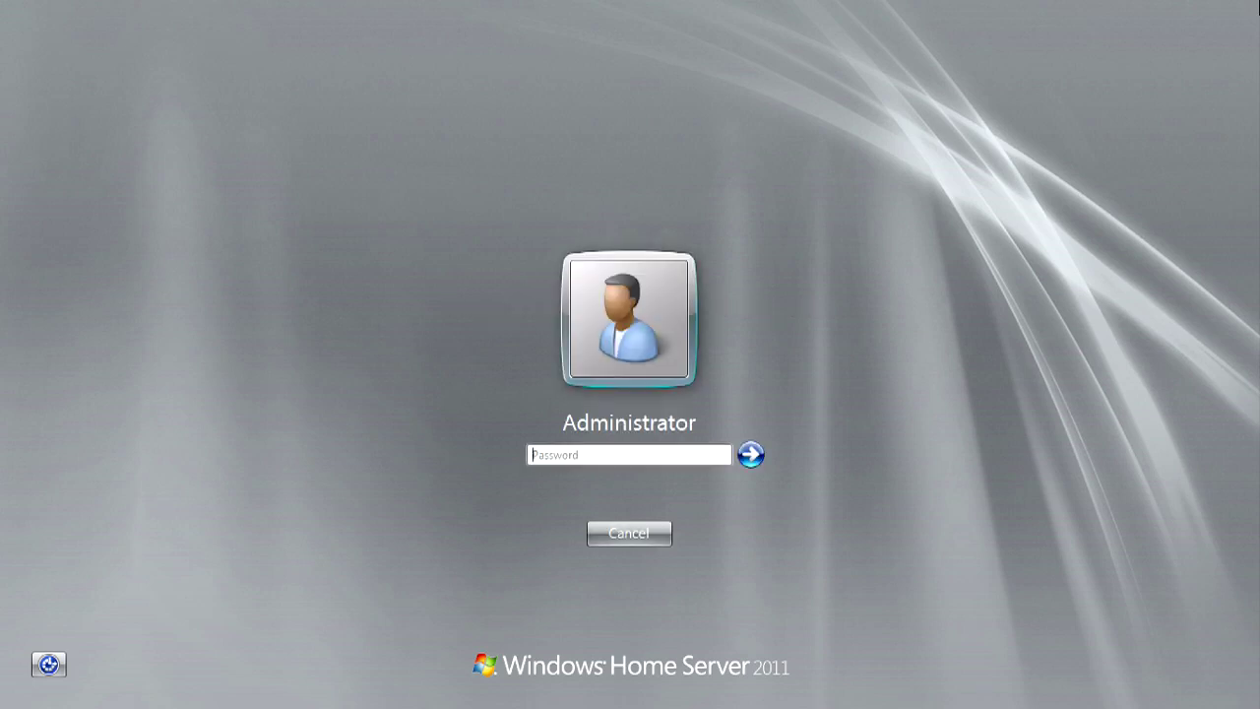
text(p)
key(Return)
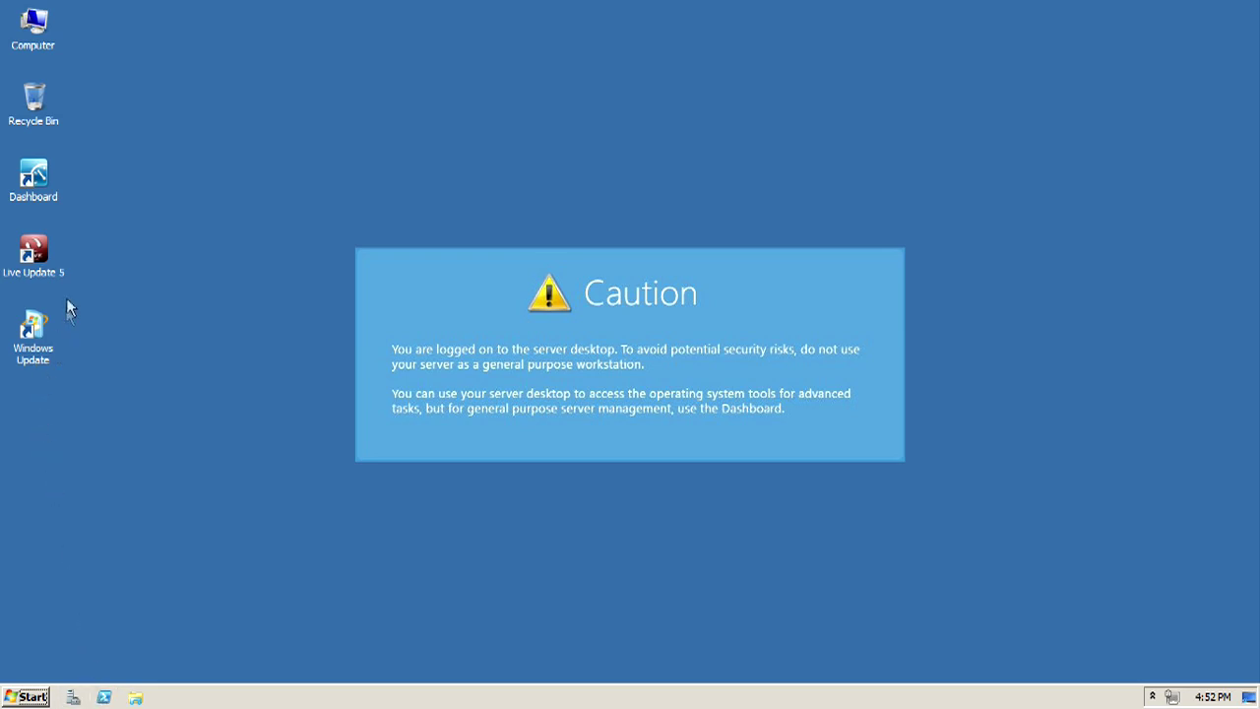
- Launch the Dashboard from its desktop icon and sign in to the Home page
double_click(27, 180)
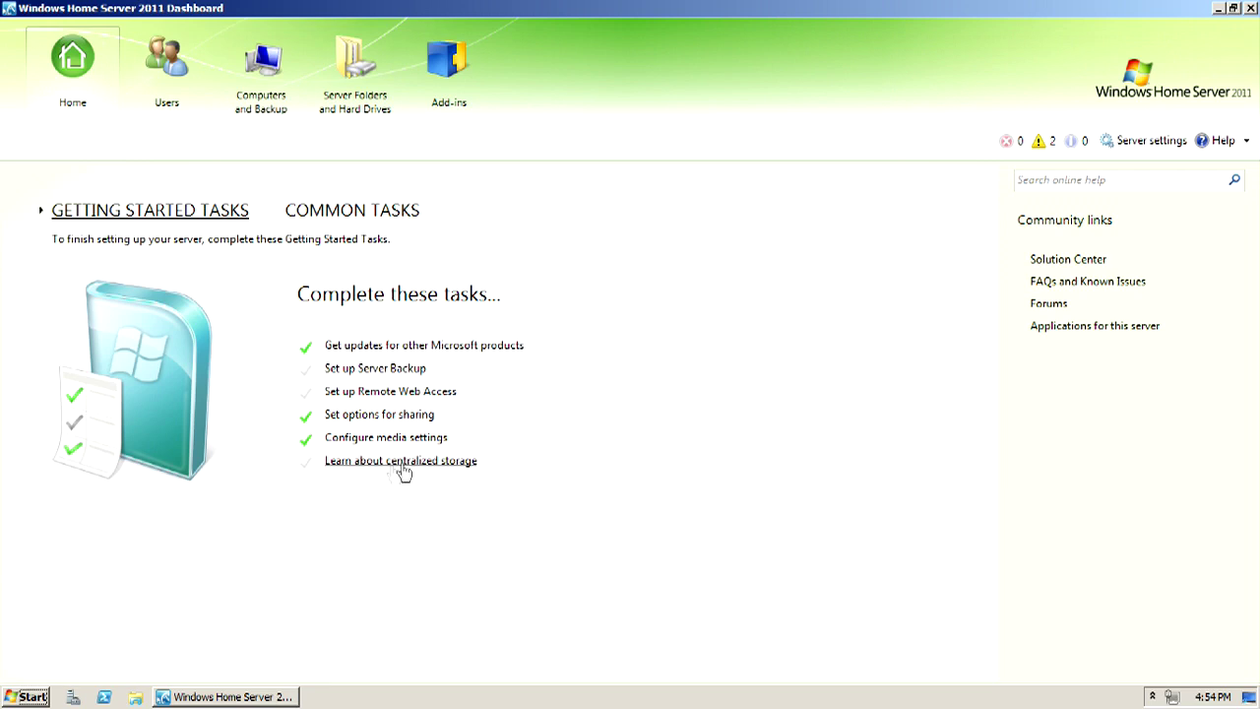
- On the Users tab, add a user account with the new user's name and matching password
click(171, 75)
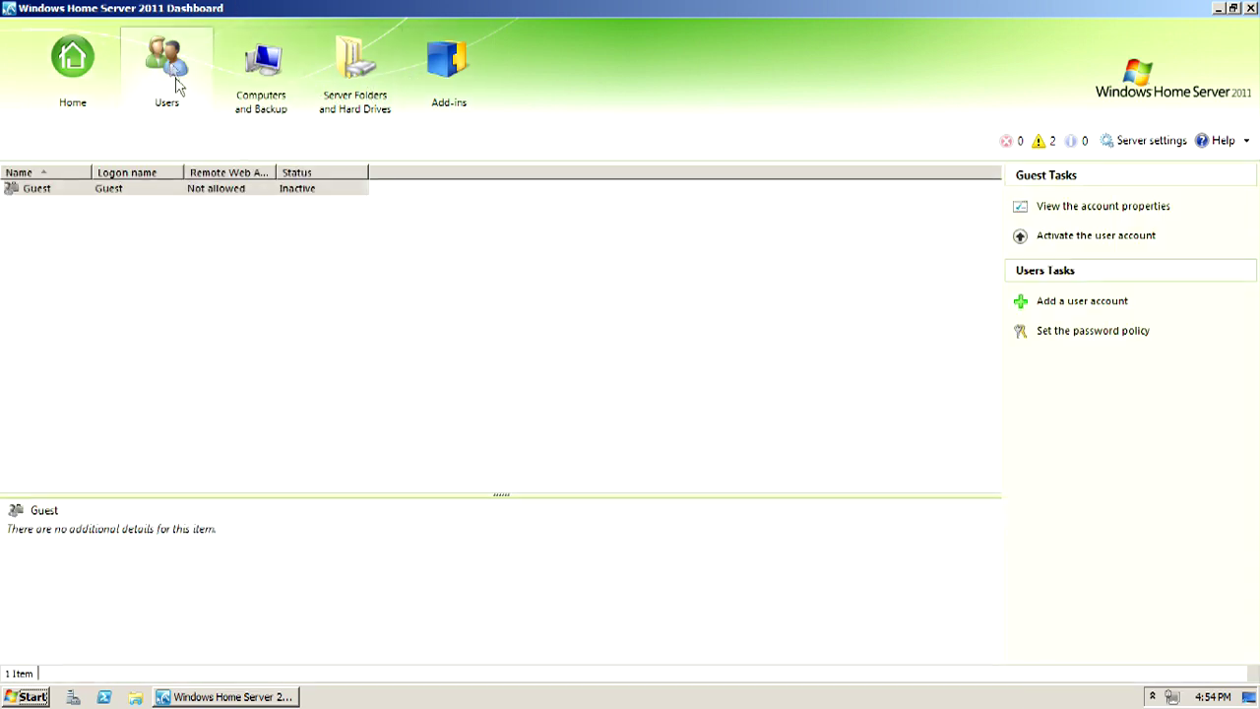
click(162, 188)
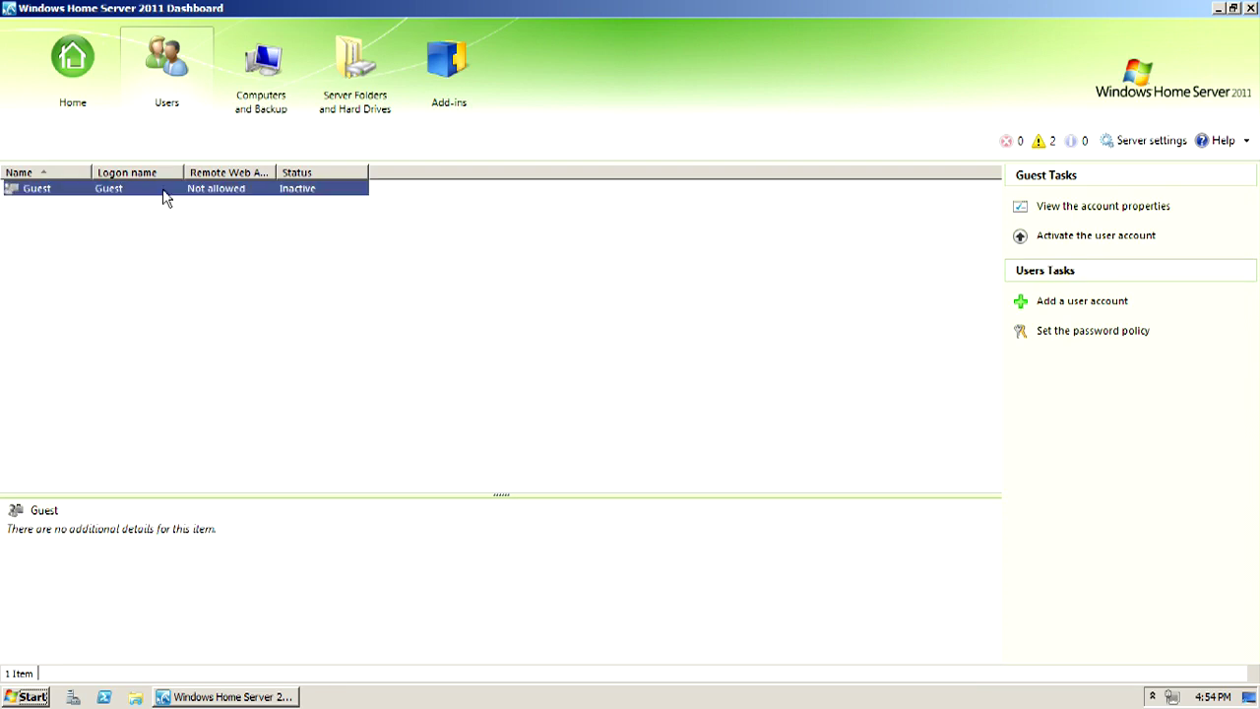
click(1101, 300)
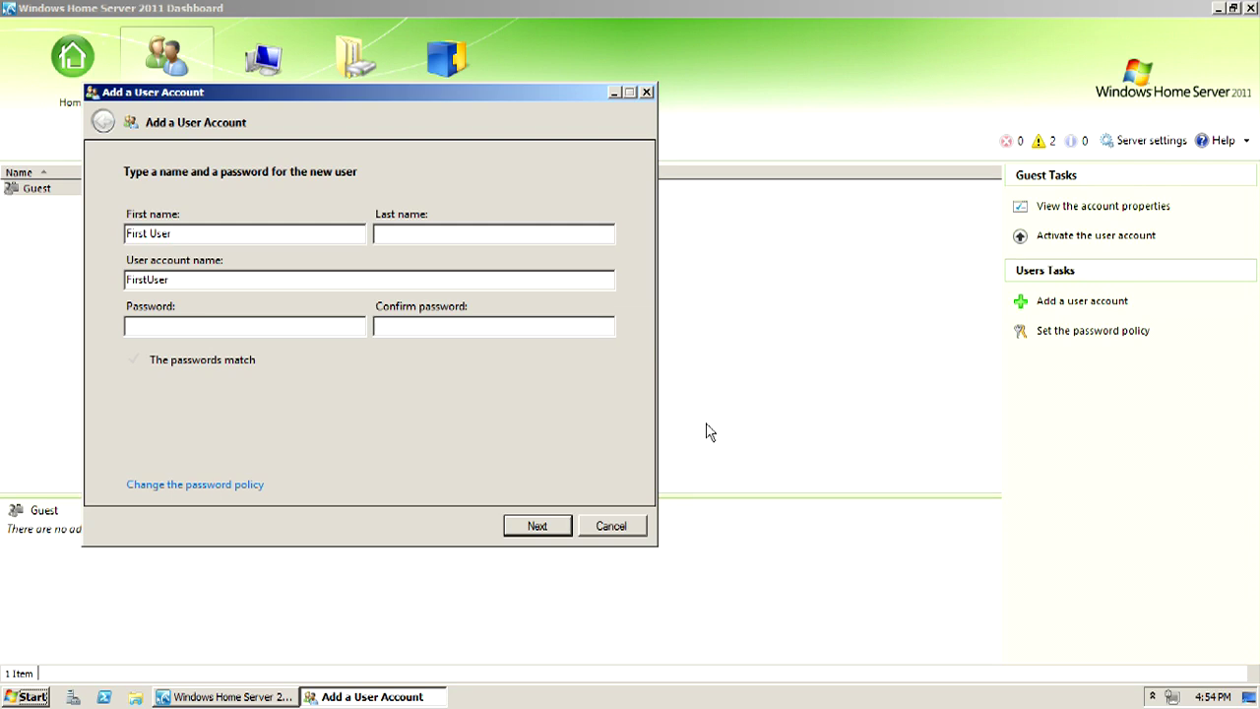
click(300, 327)
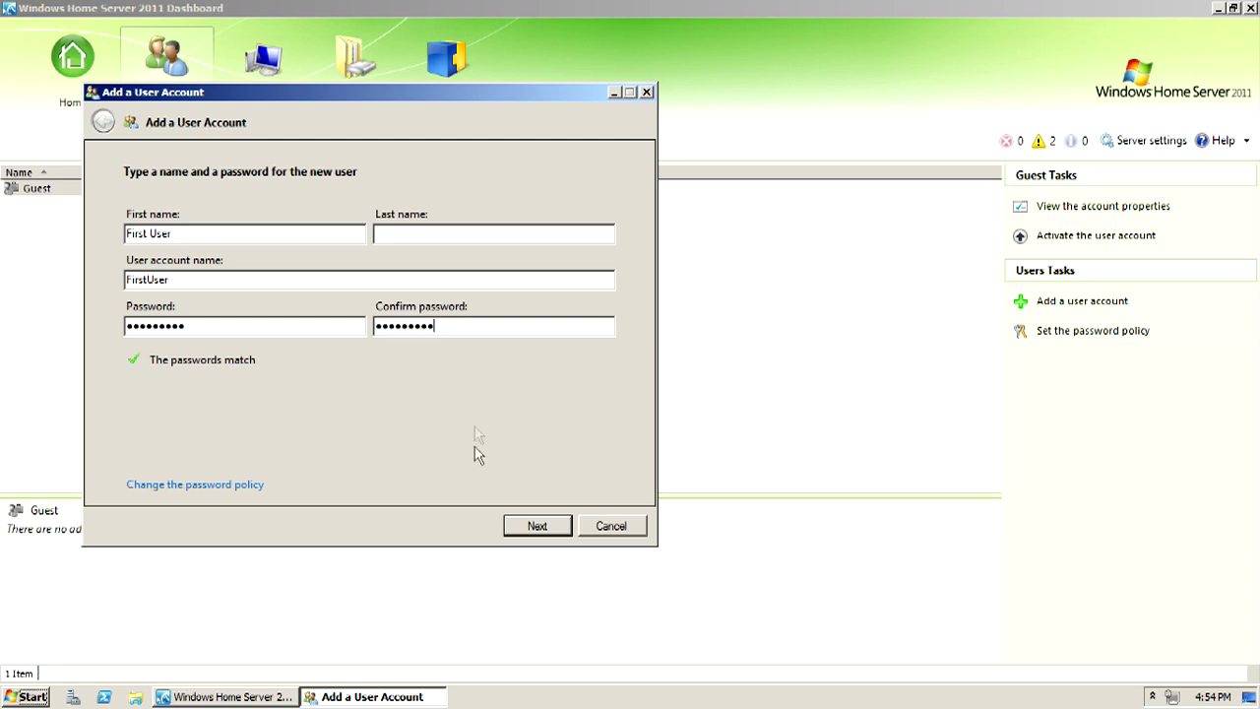
click(537, 528)
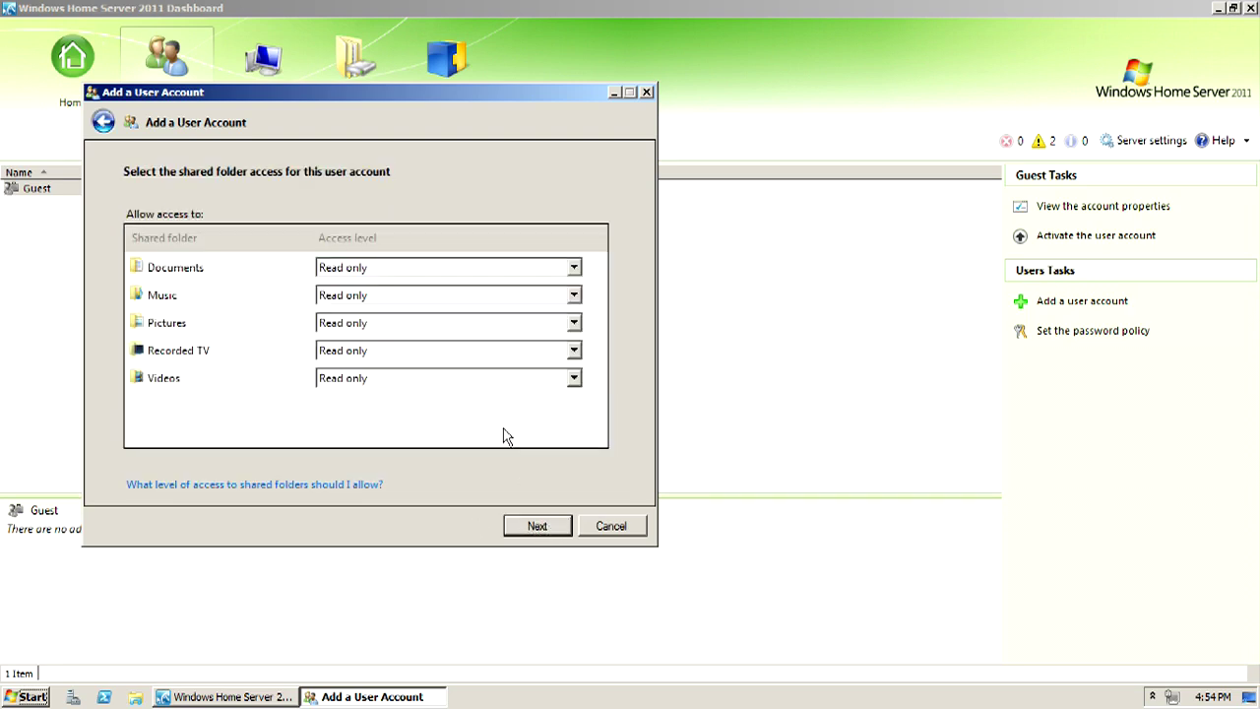
- Review the new user's folder access, keeping Documents, Music and Videos at Read only
click(383, 272)
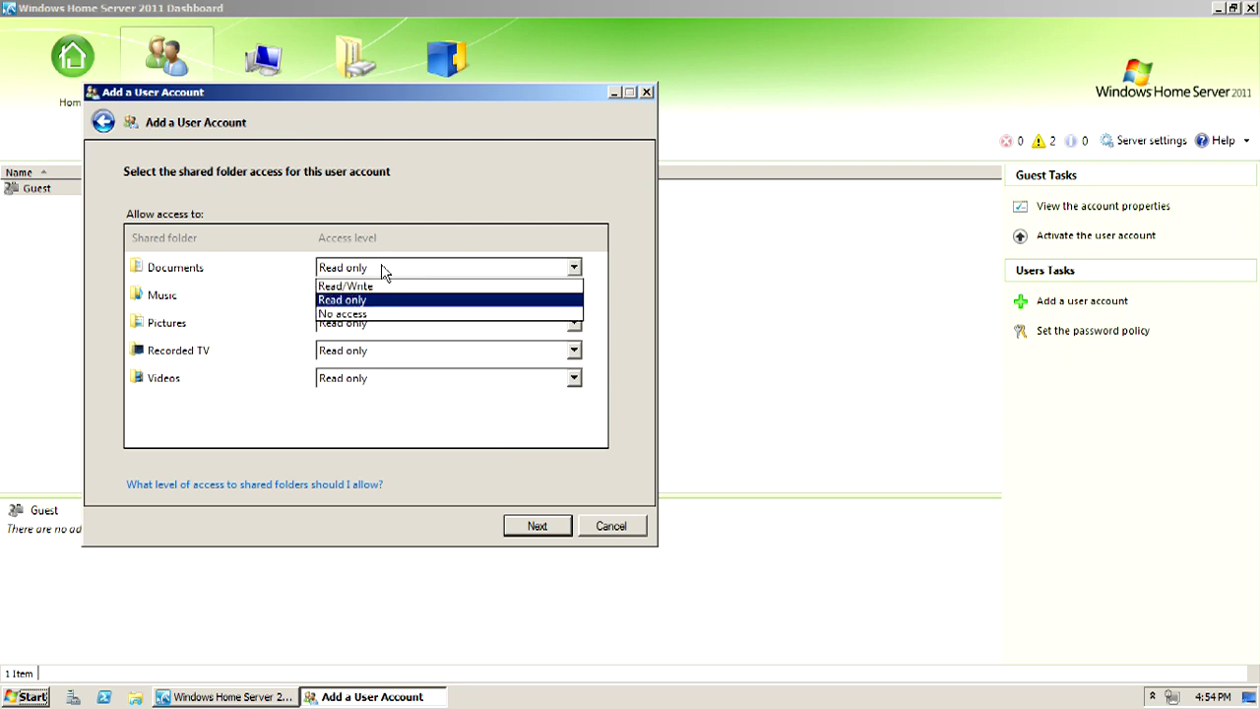
click(384, 271)
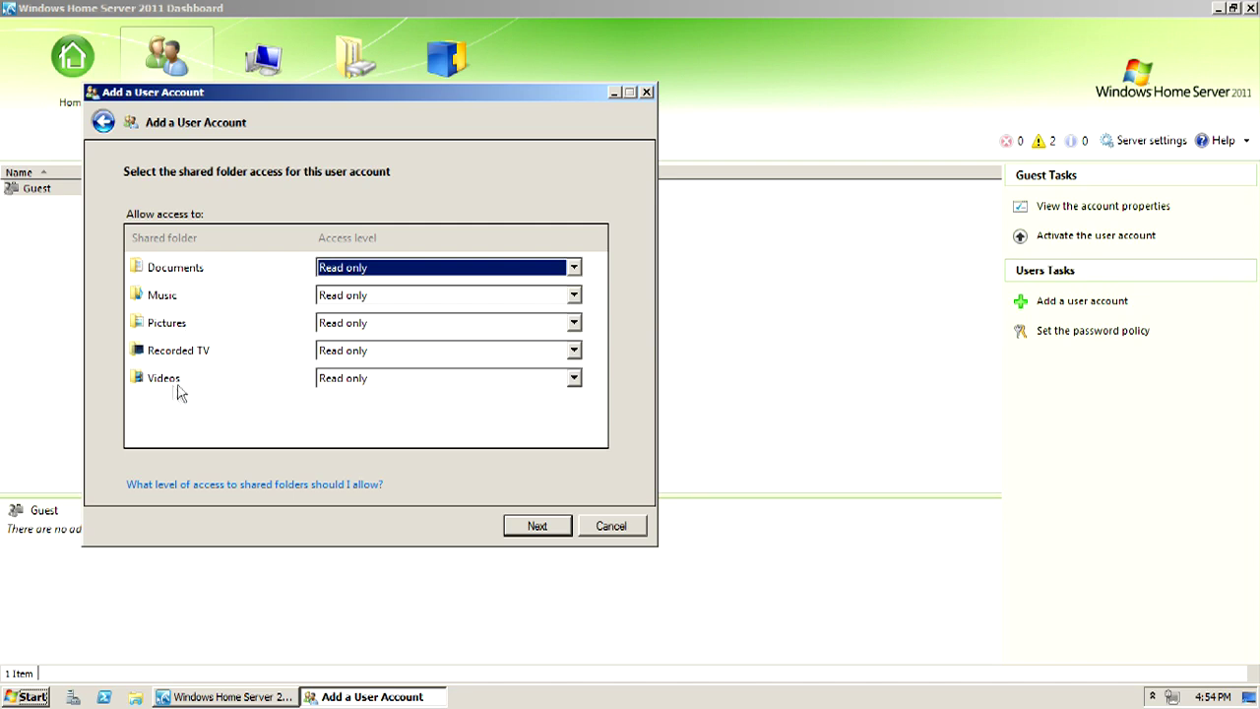
click(409, 273)
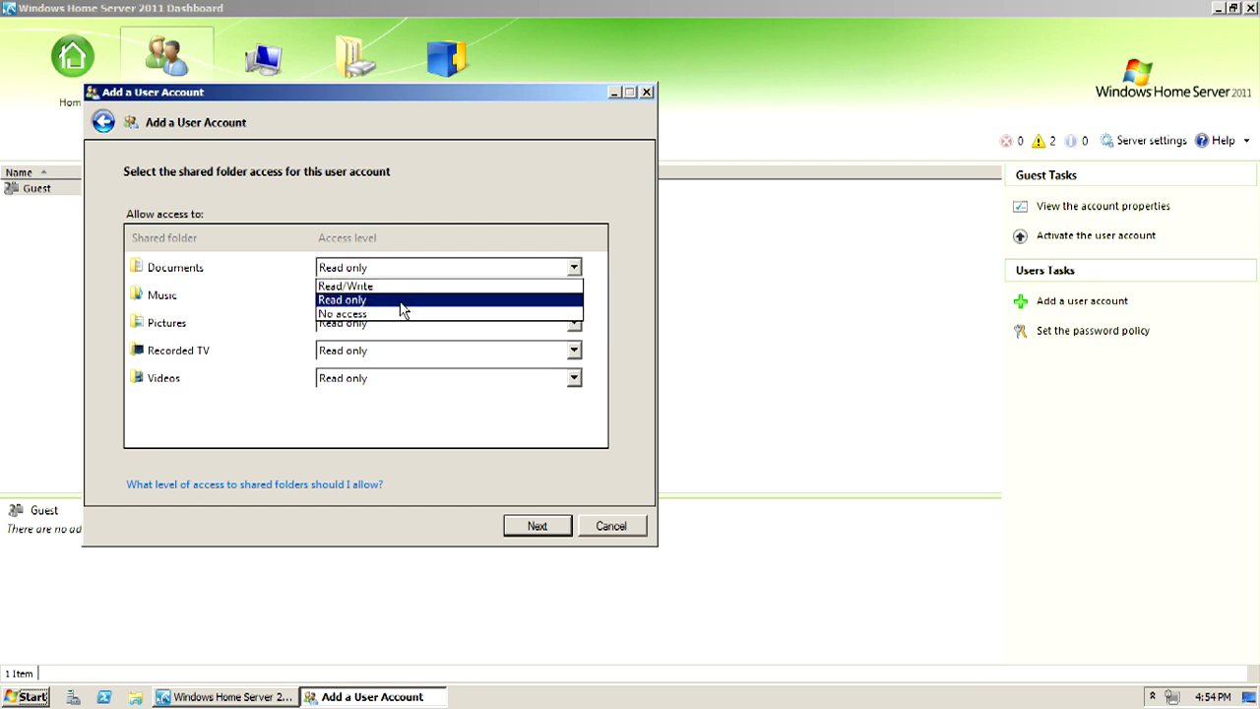
click(401, 302)
click(401, 301)
click(399, 302)
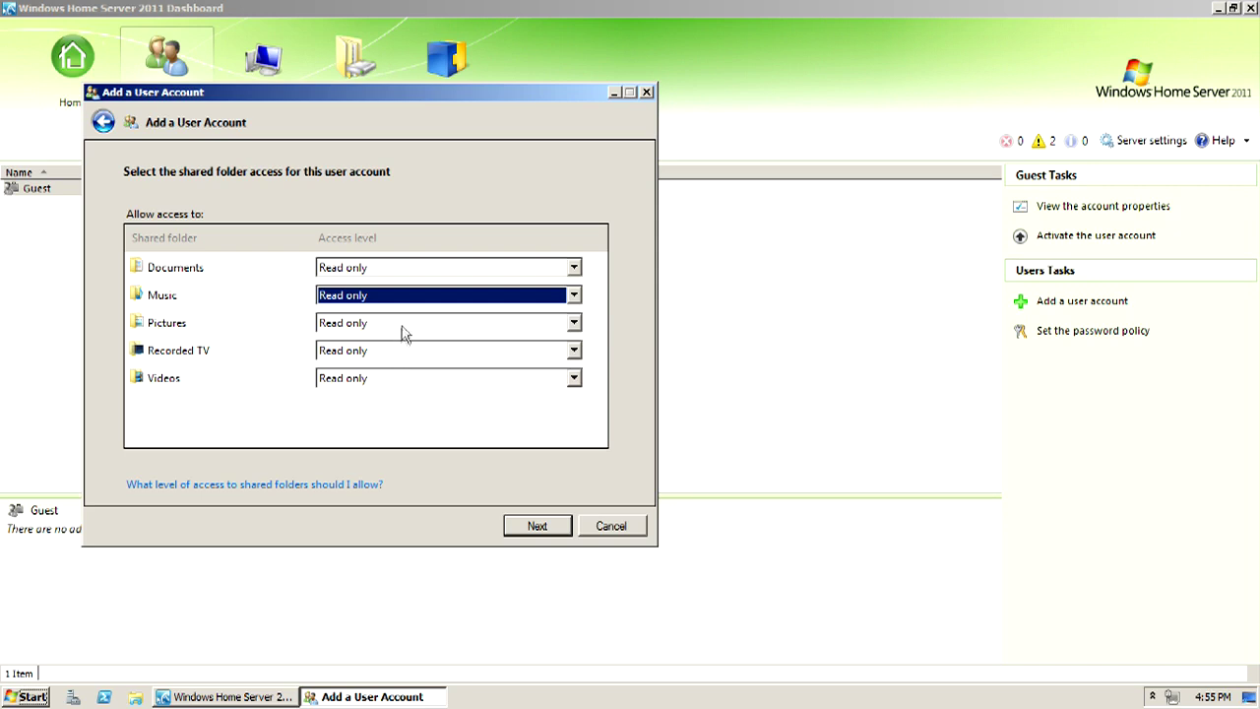
click(397, 377)
click(393, 429)
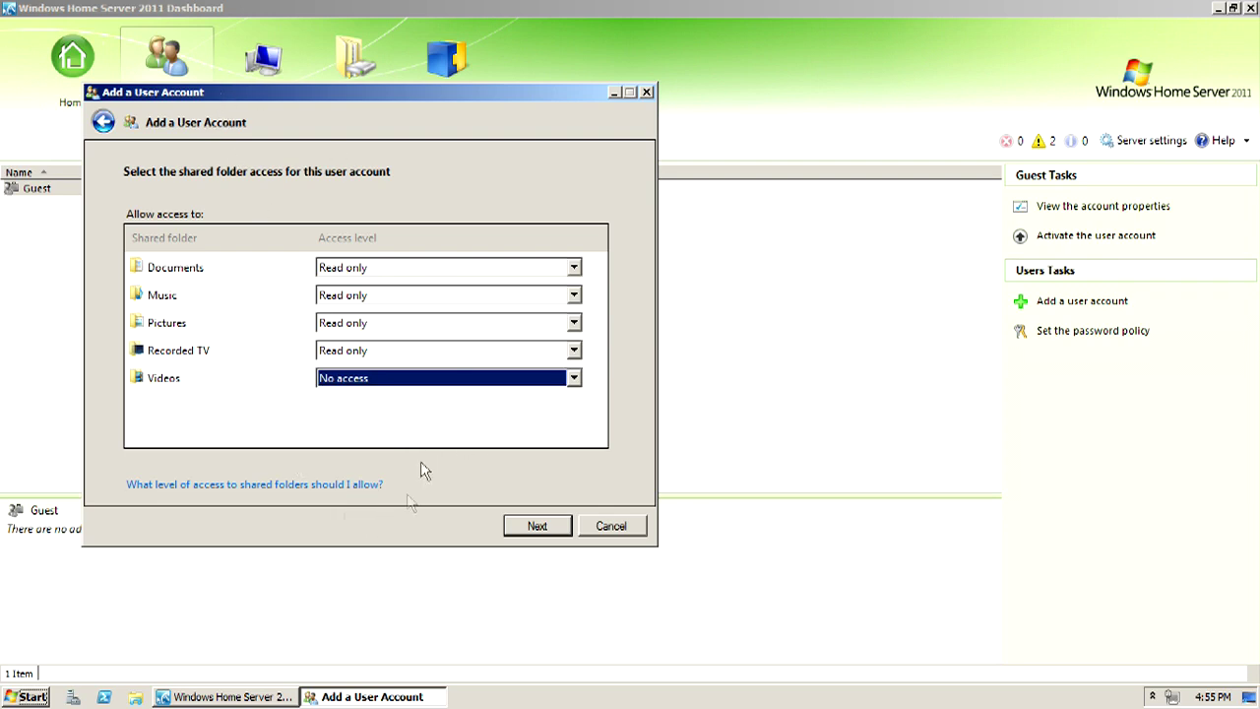
click(419, 380)
click(402, 396)
click(402, 384)
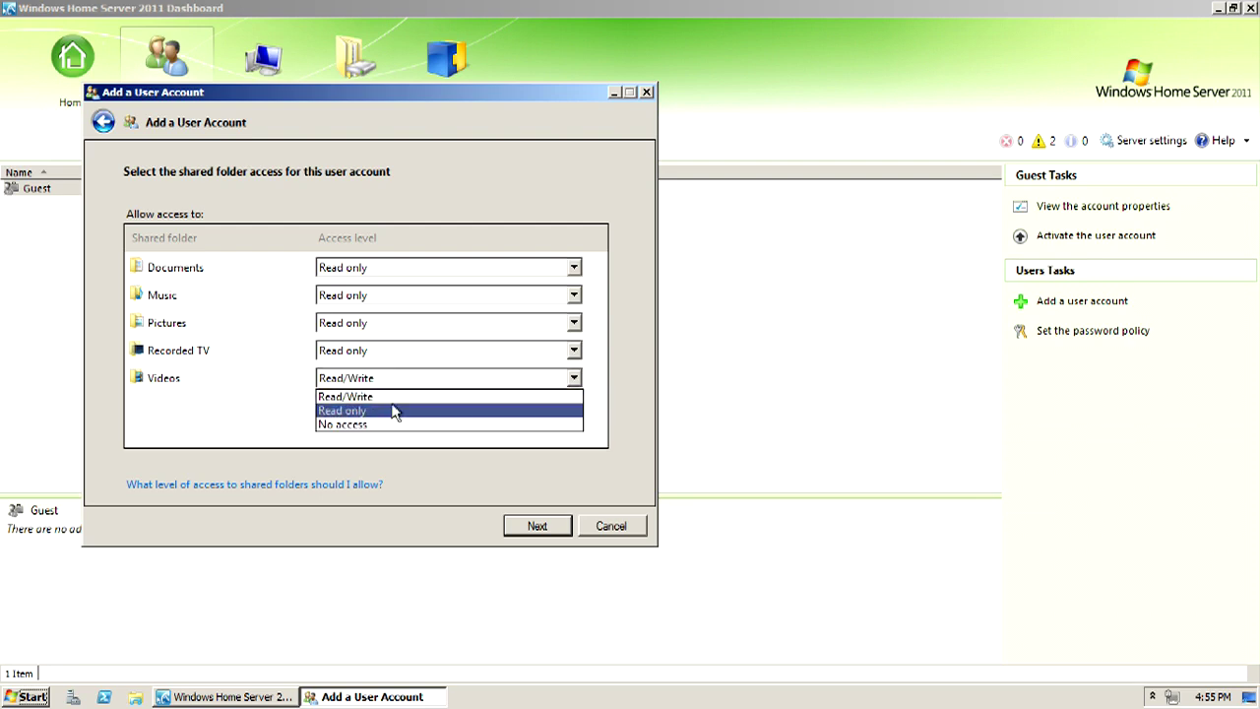
click(392, 411)
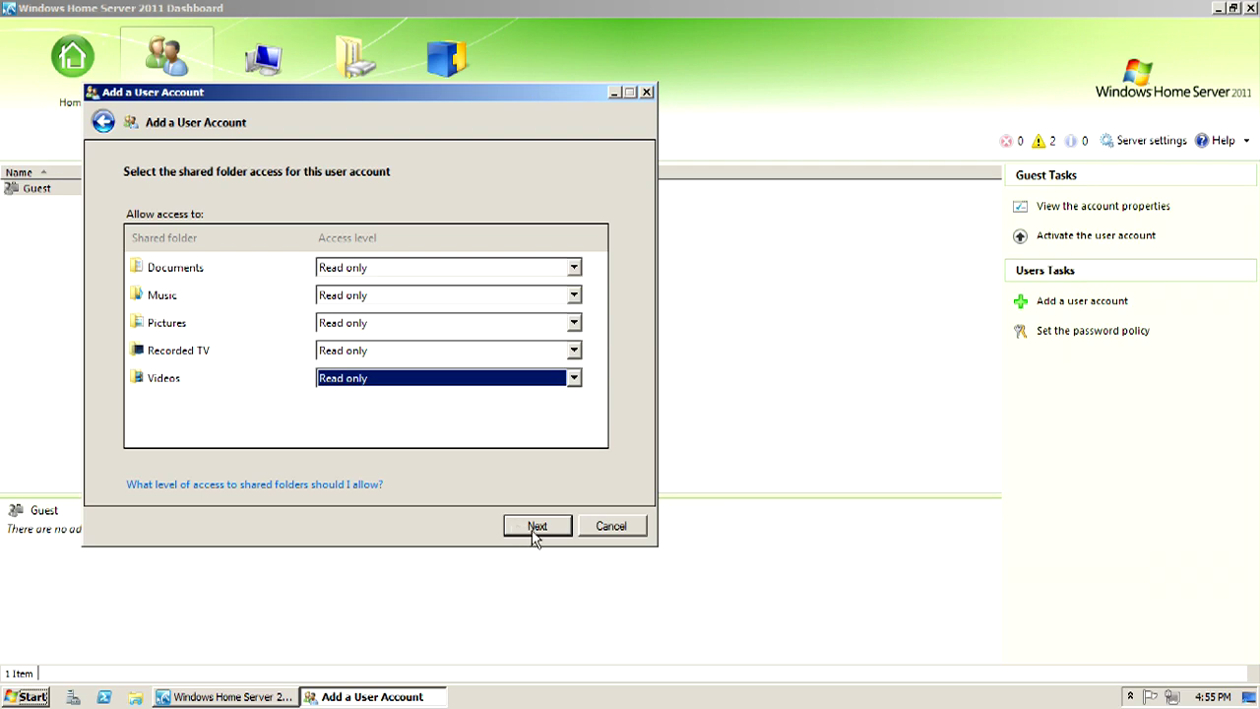
- Deny Remote Web Access, create the account, and close the confirmation
click(537, 527)
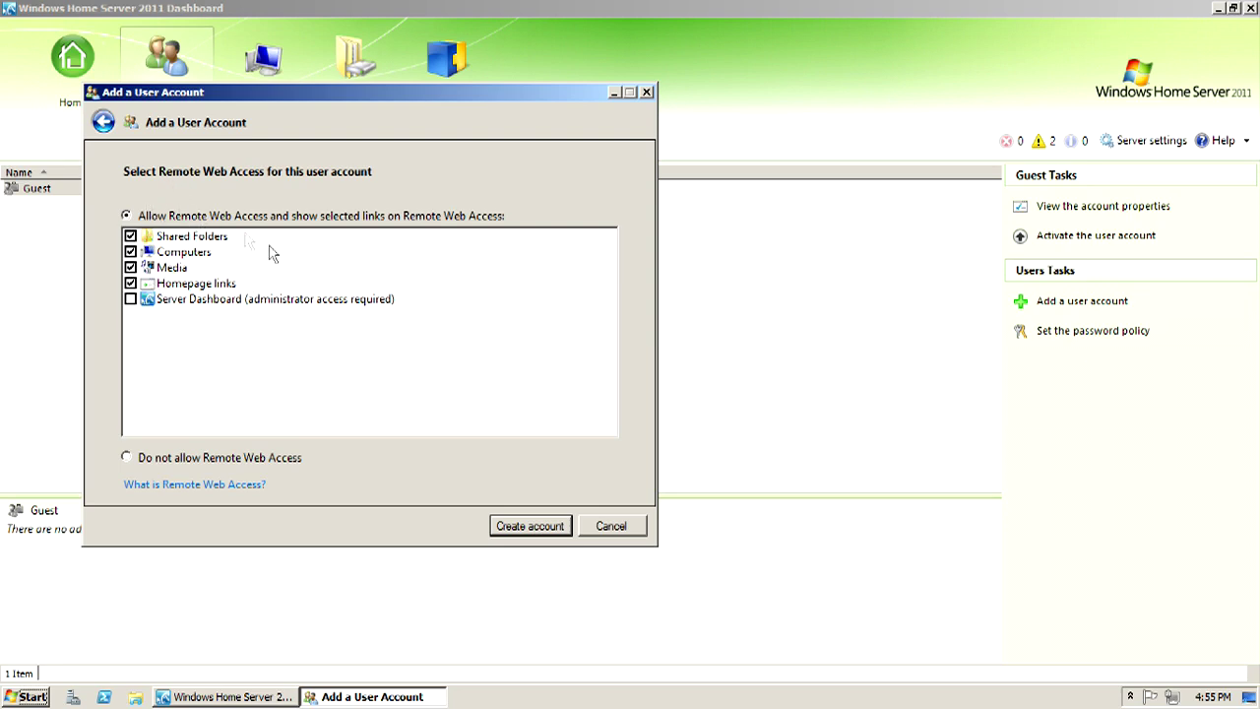
click(185, 460)
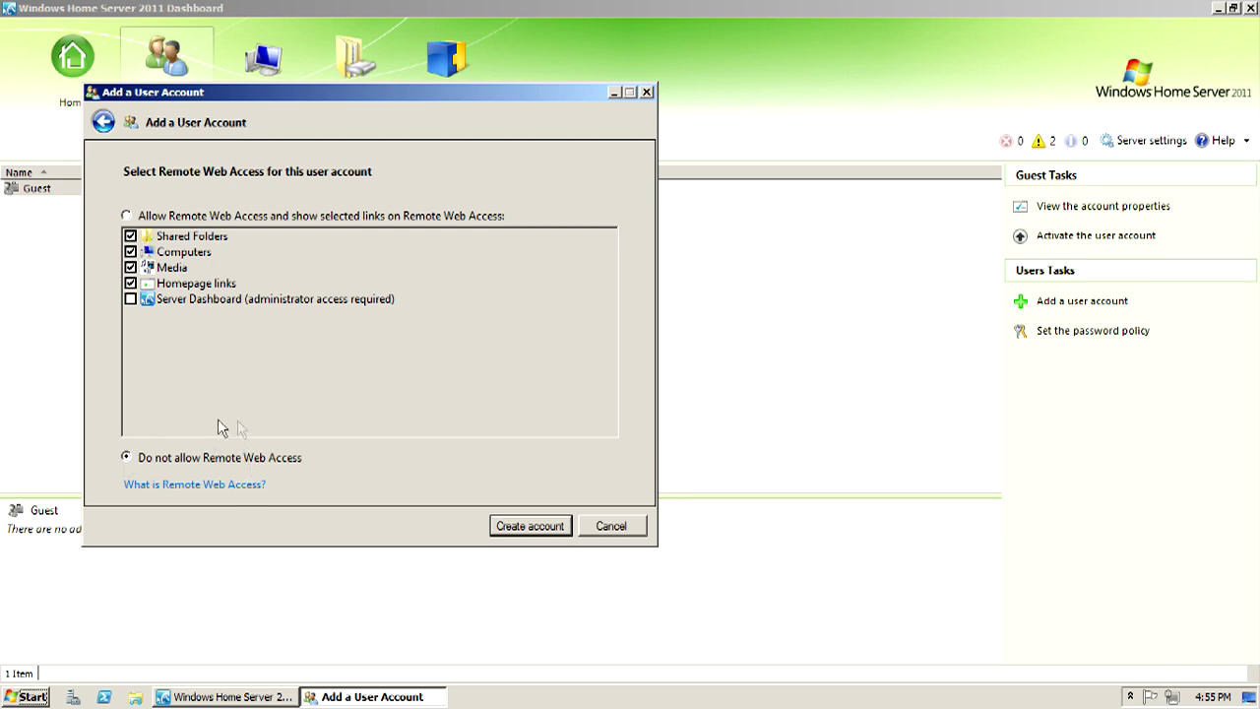
click(529, 527)
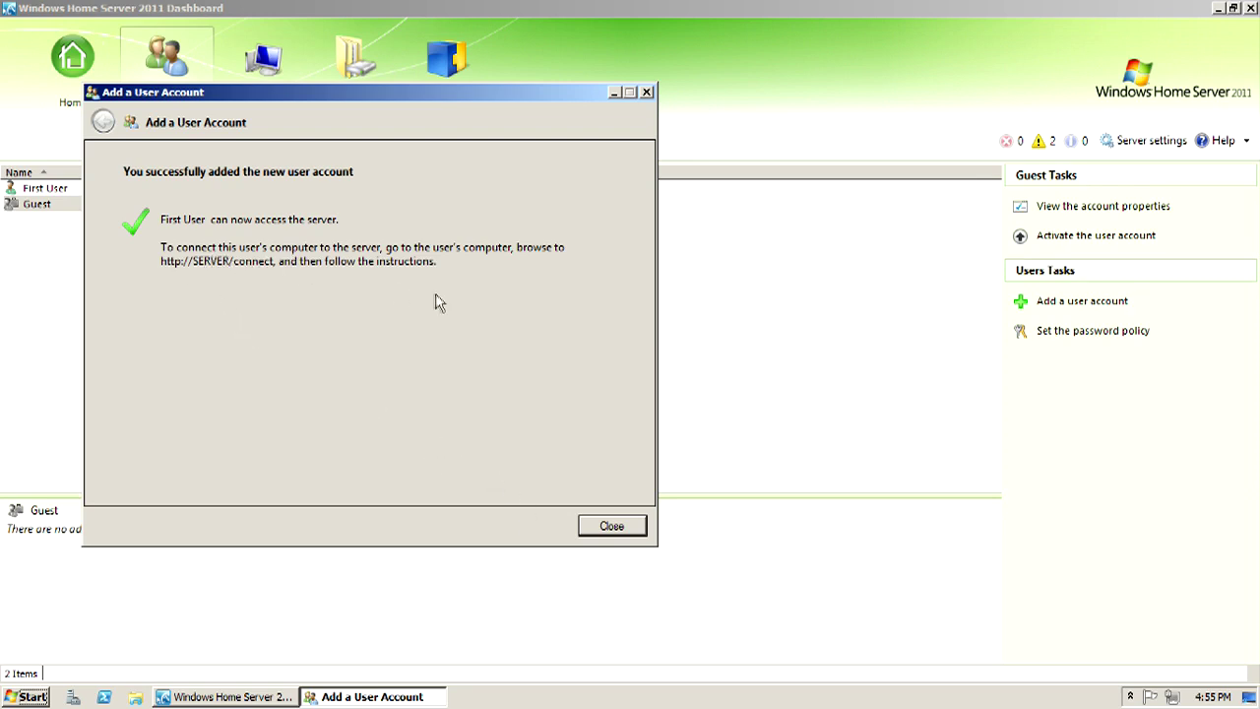
click(596, 527)
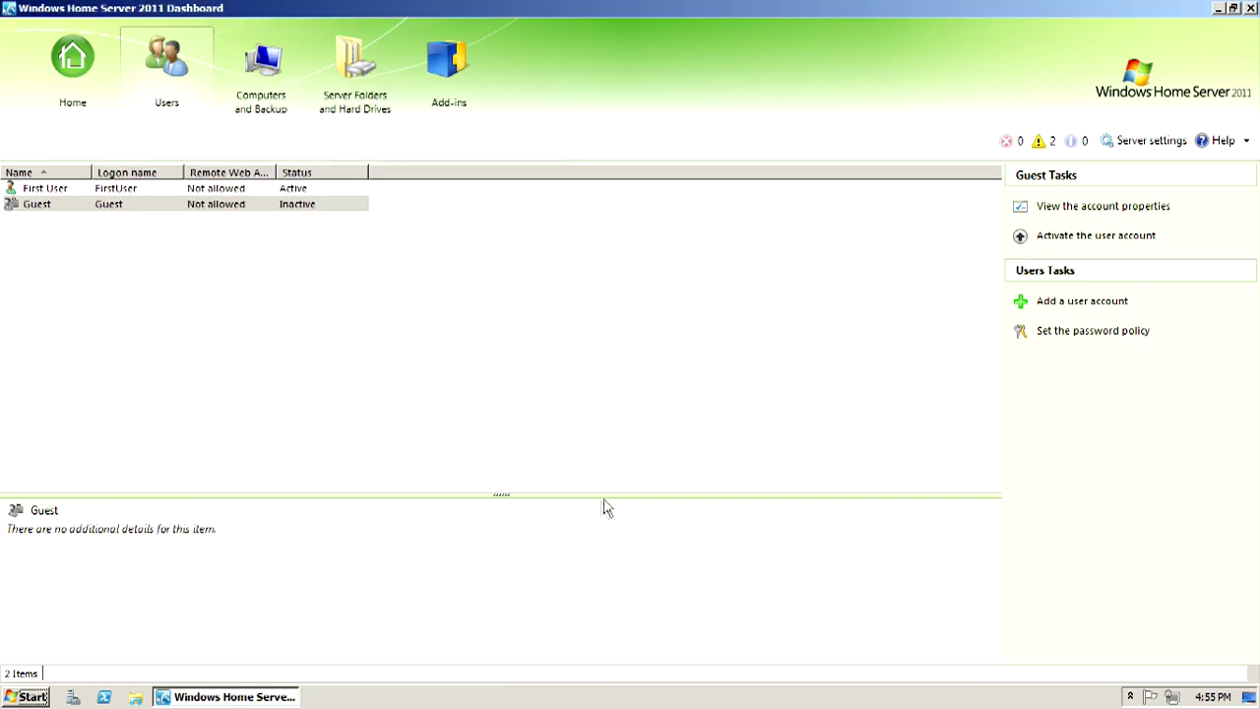
click(155, 208)
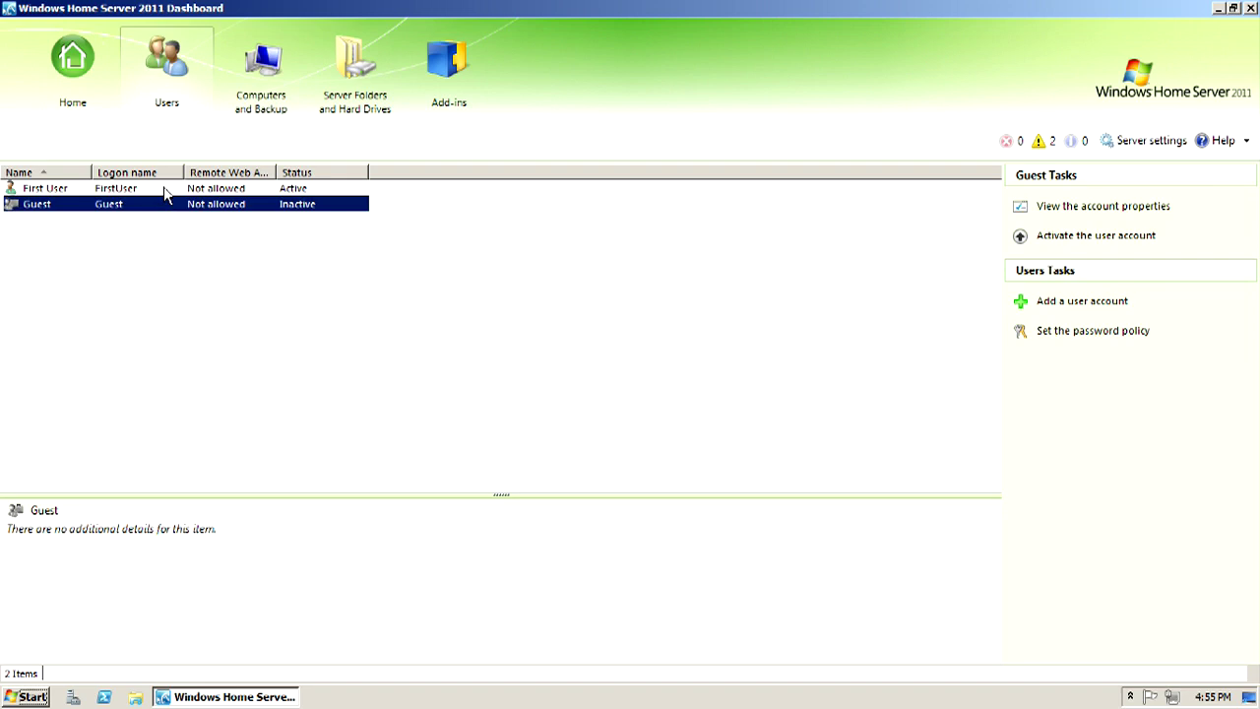
click(164, 188)
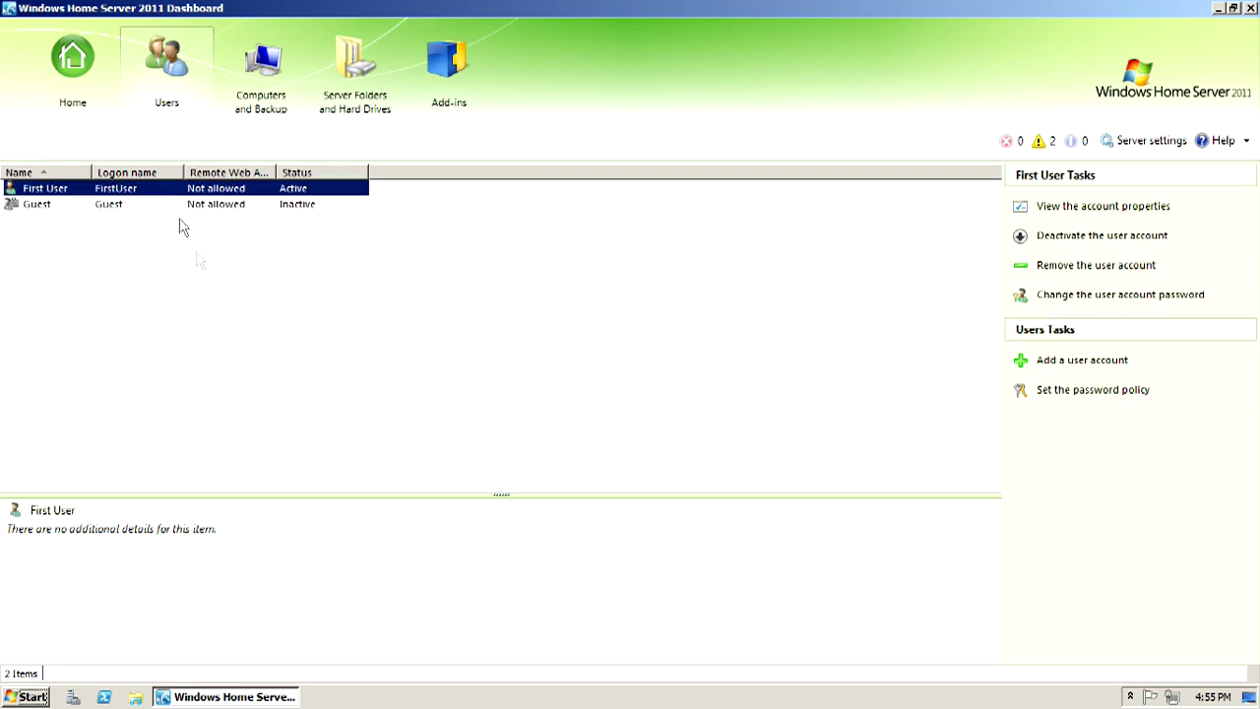
click(308, 214)
click(300, 189)
click(1094, 391)
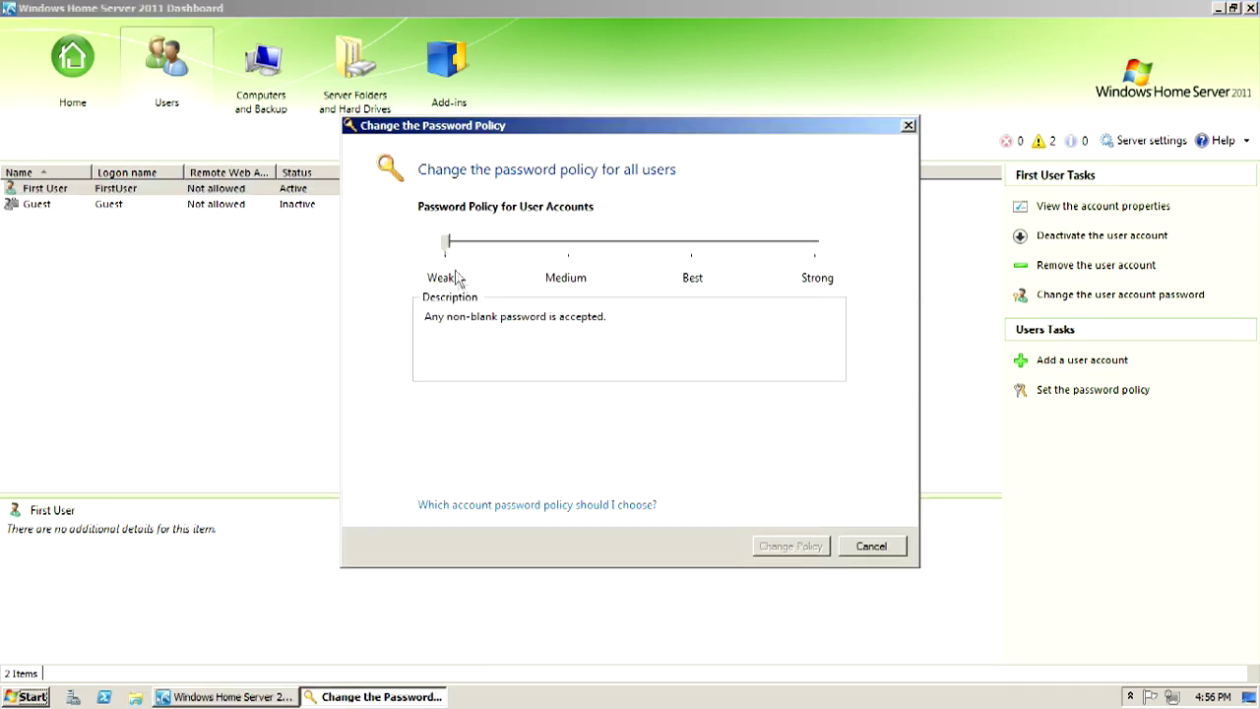
drag(446, 242, 832, 292)
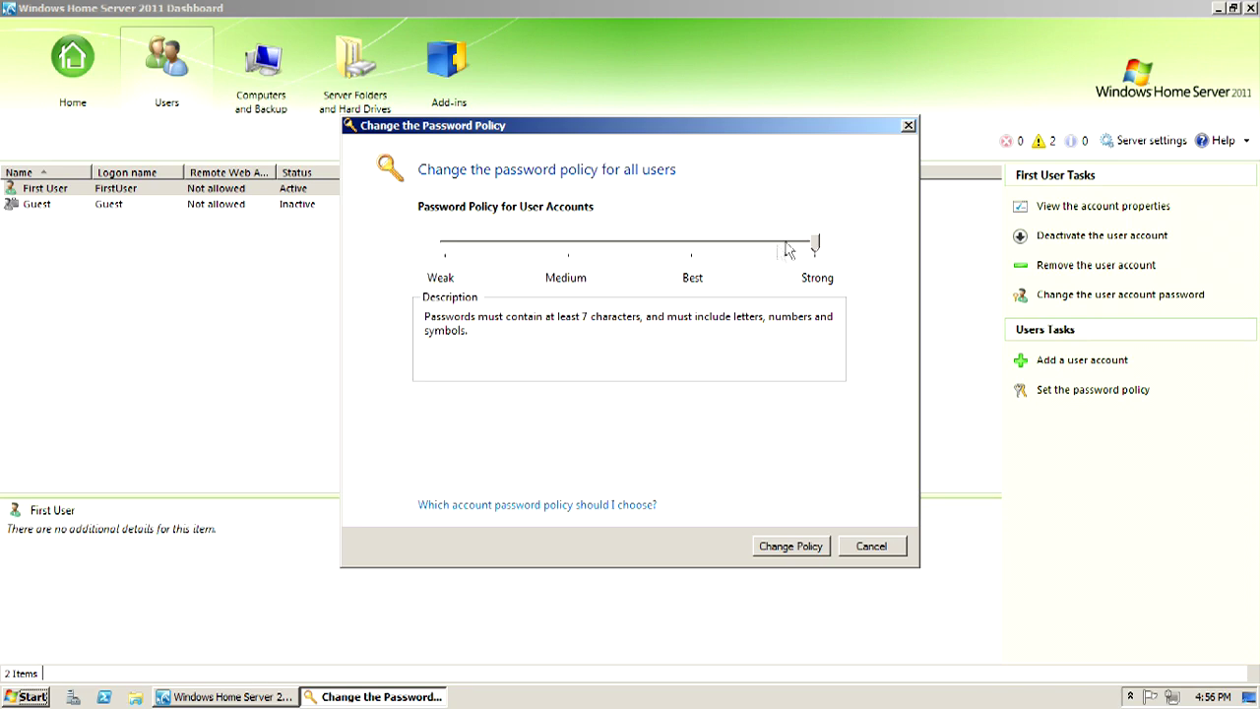
drag(821, 252, 433, 246)
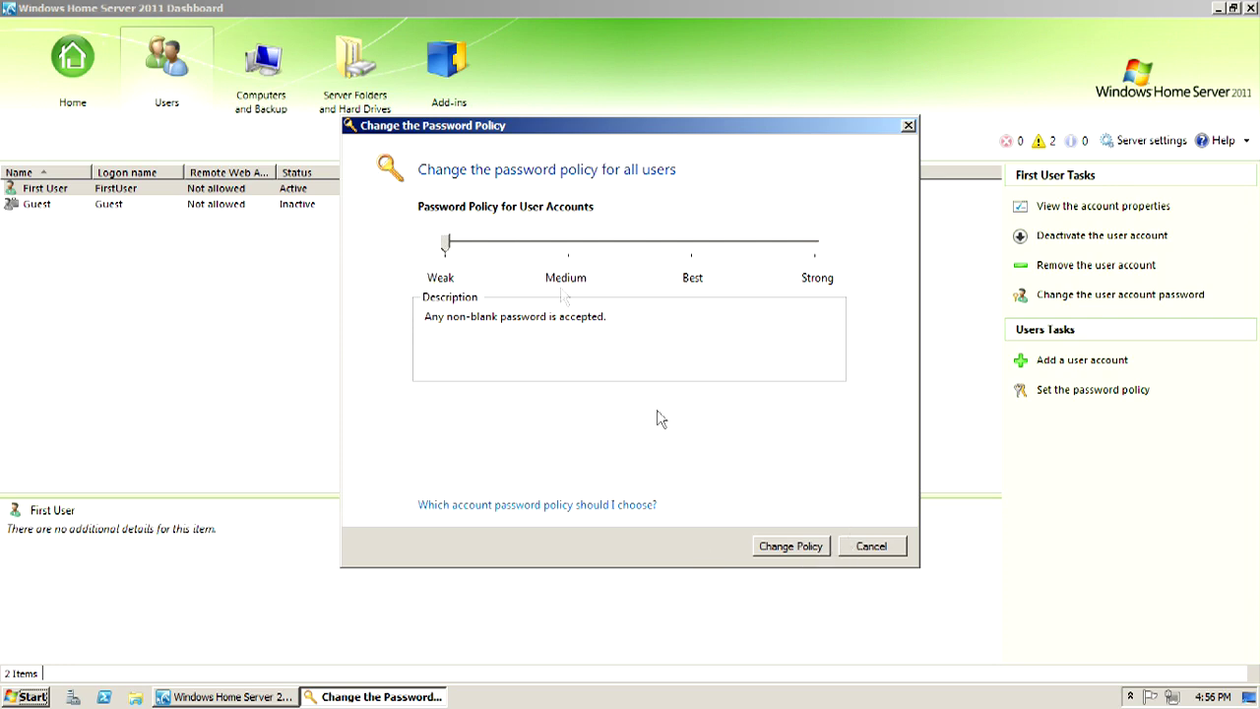
click(887, 549)
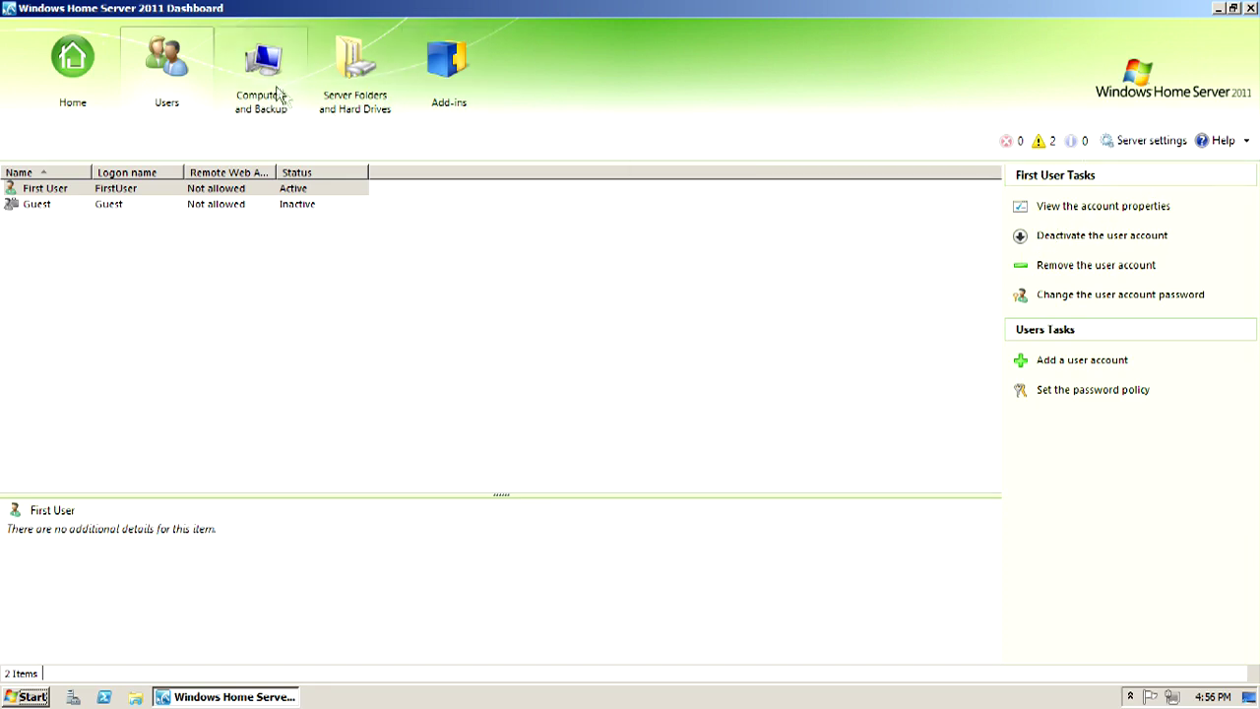
- Open Computers and Backup and select SERVER to see its Online, backup-not-set-up status
click(274, 93)
click(138, 208)
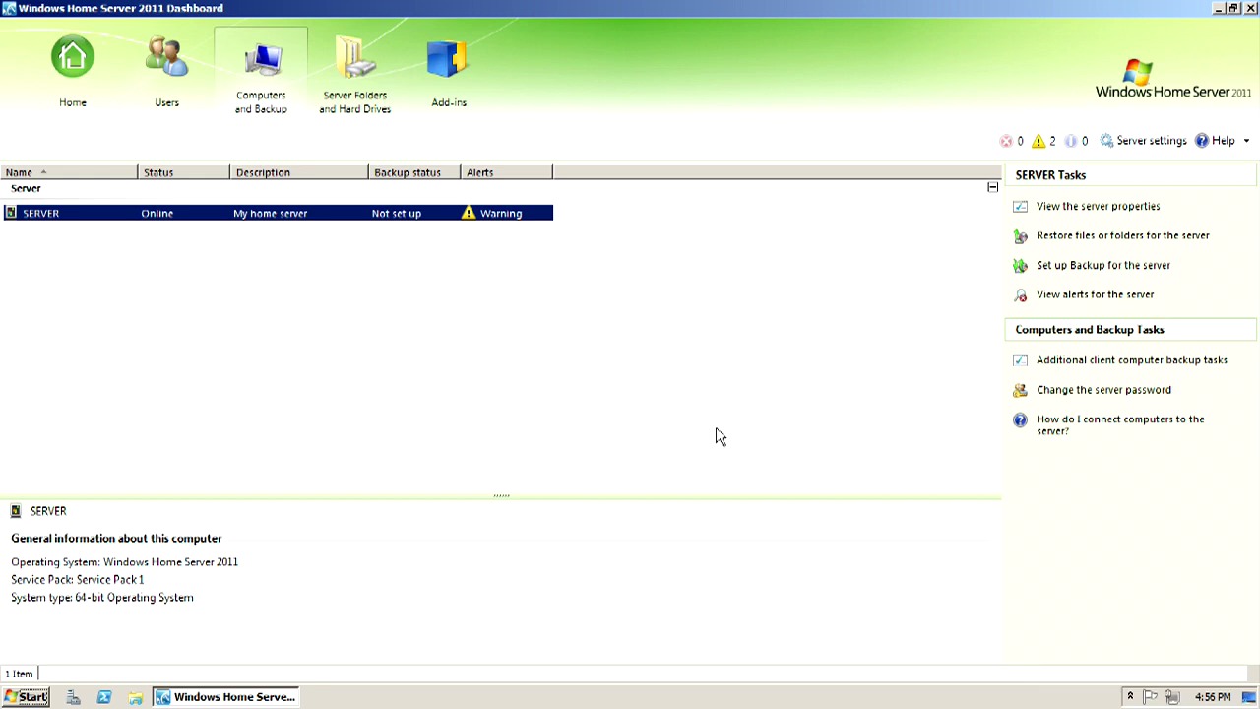
click(44, 240)
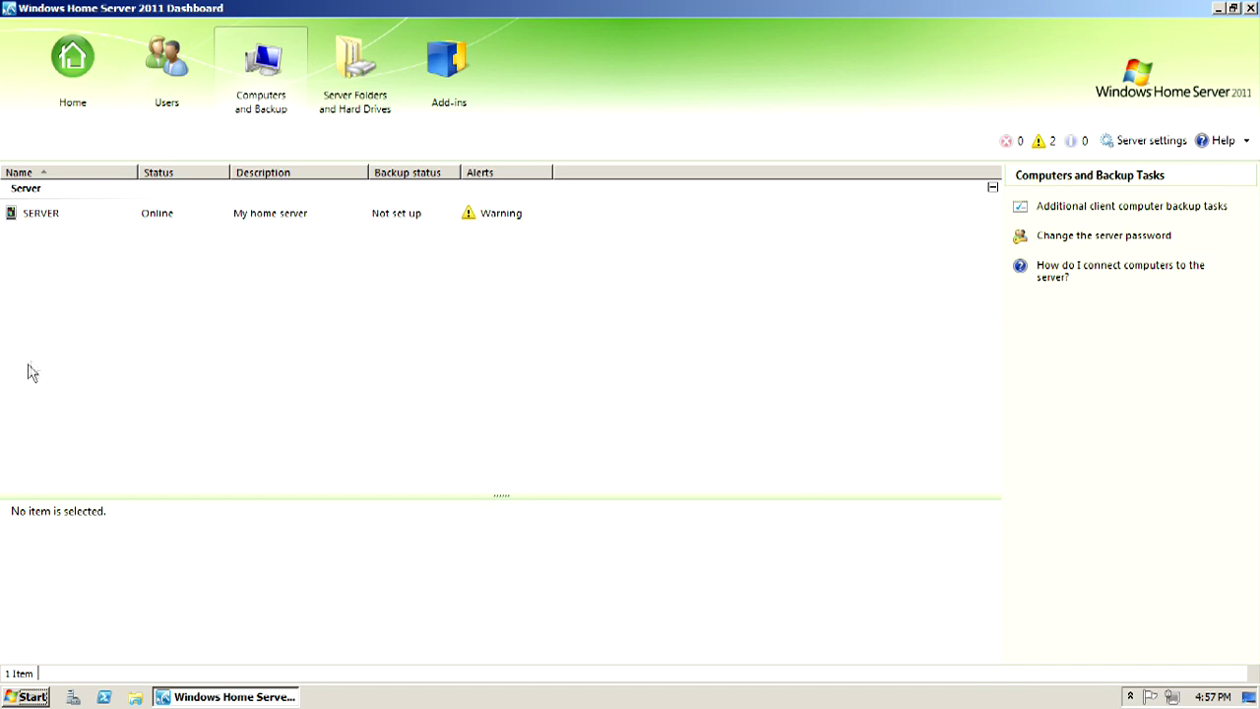
click(59, 213)
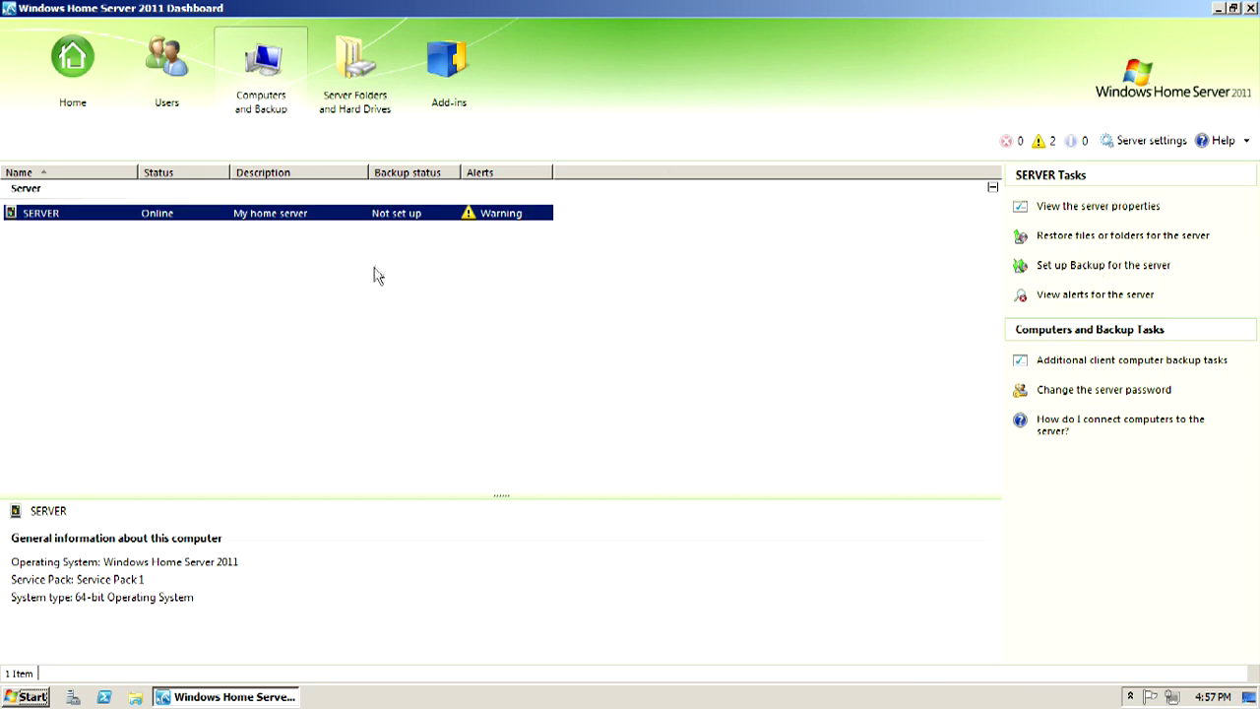
- Check the server's hard drives, selecting the RAID10 (F:) drive
click(360, 89)
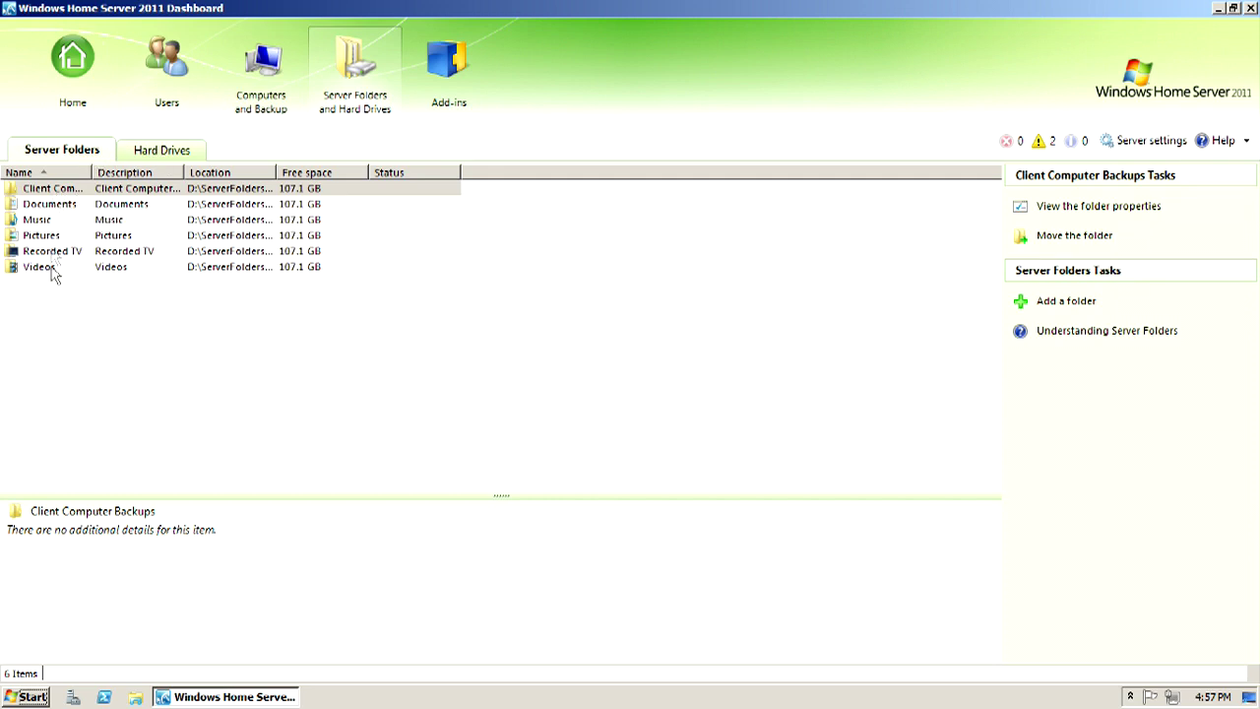
click(136, 154)
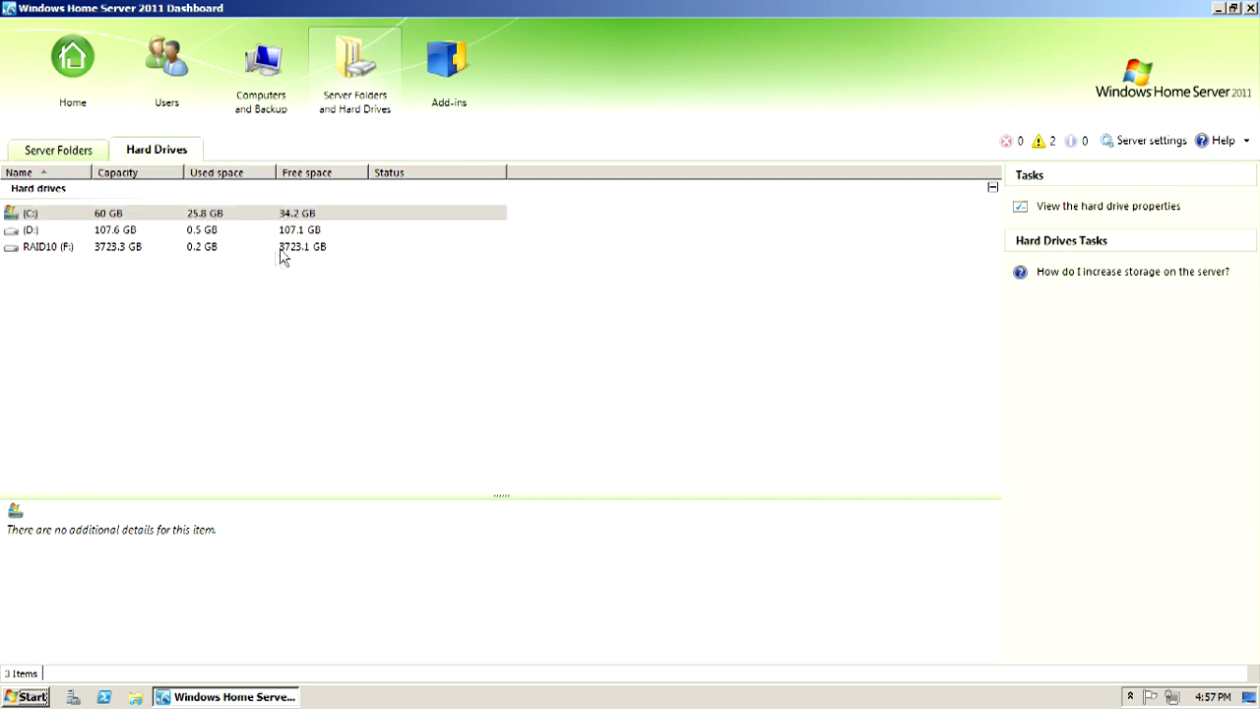
click(130, 246)
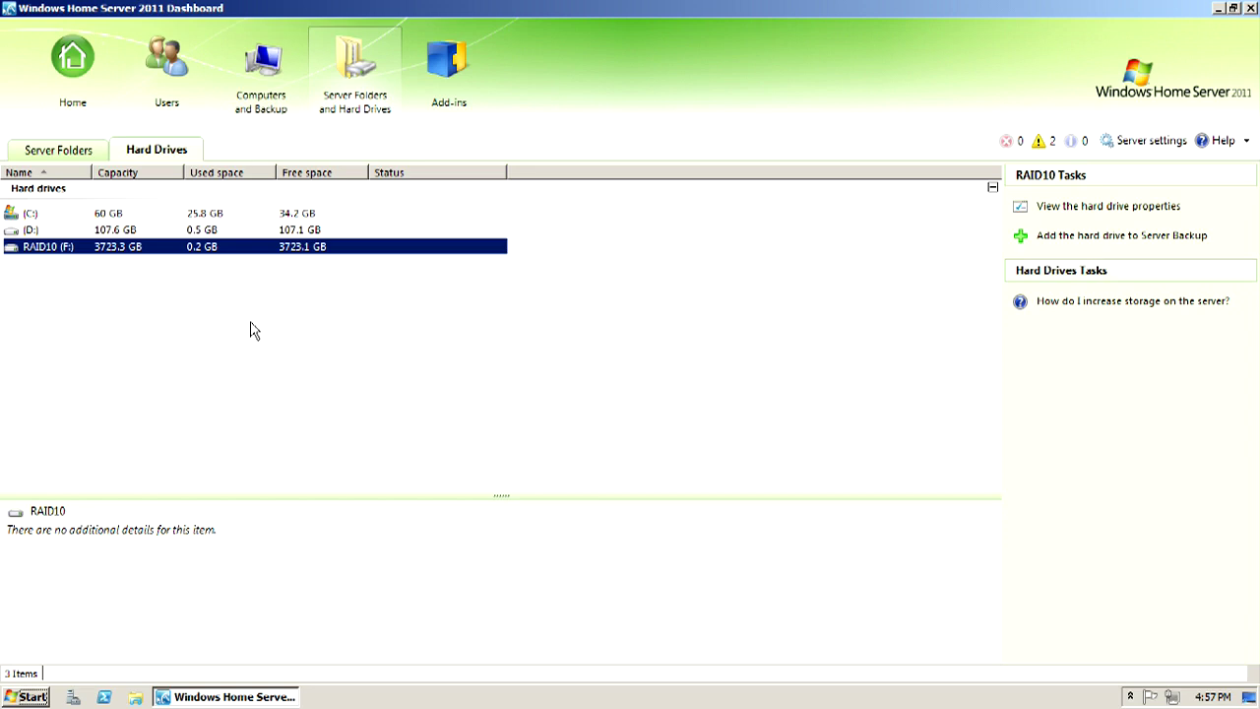
- Inspect each of the six server folders on D:, ending on Client Computer Backups
click(74, 154)
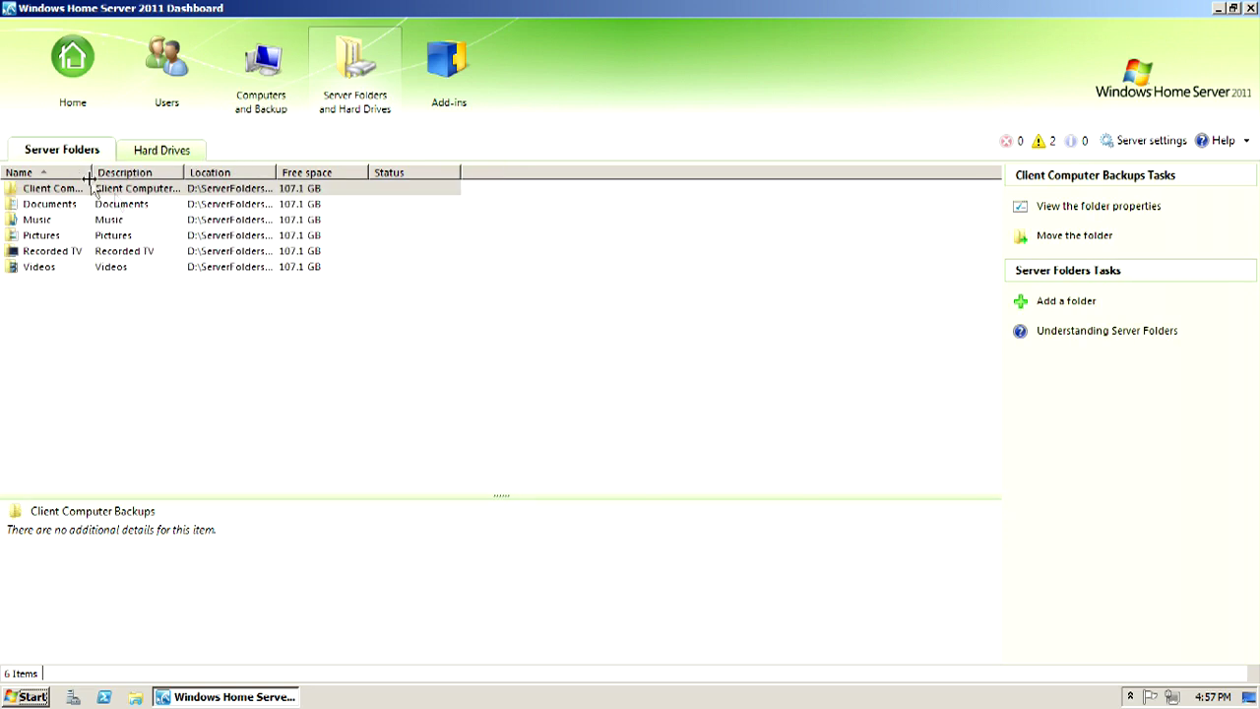
click(301, 190)
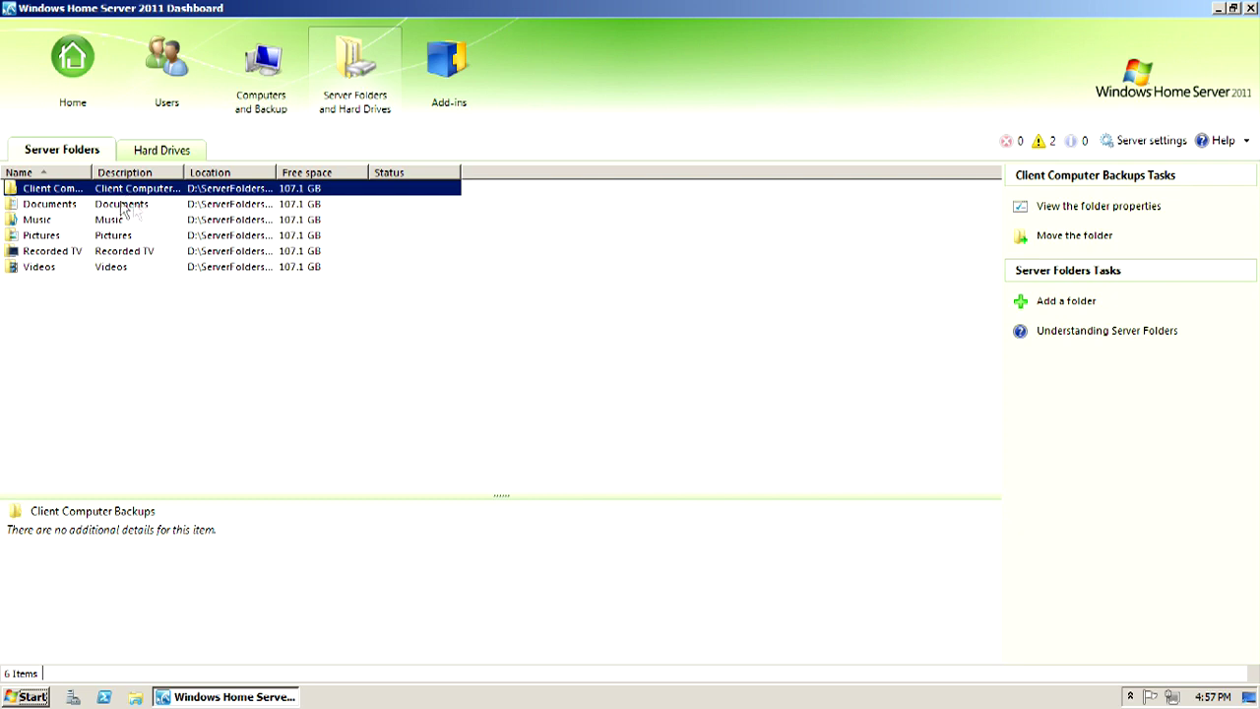
click(293, 206)
click(299, 222)
click(301, 237)
click(304, 254)
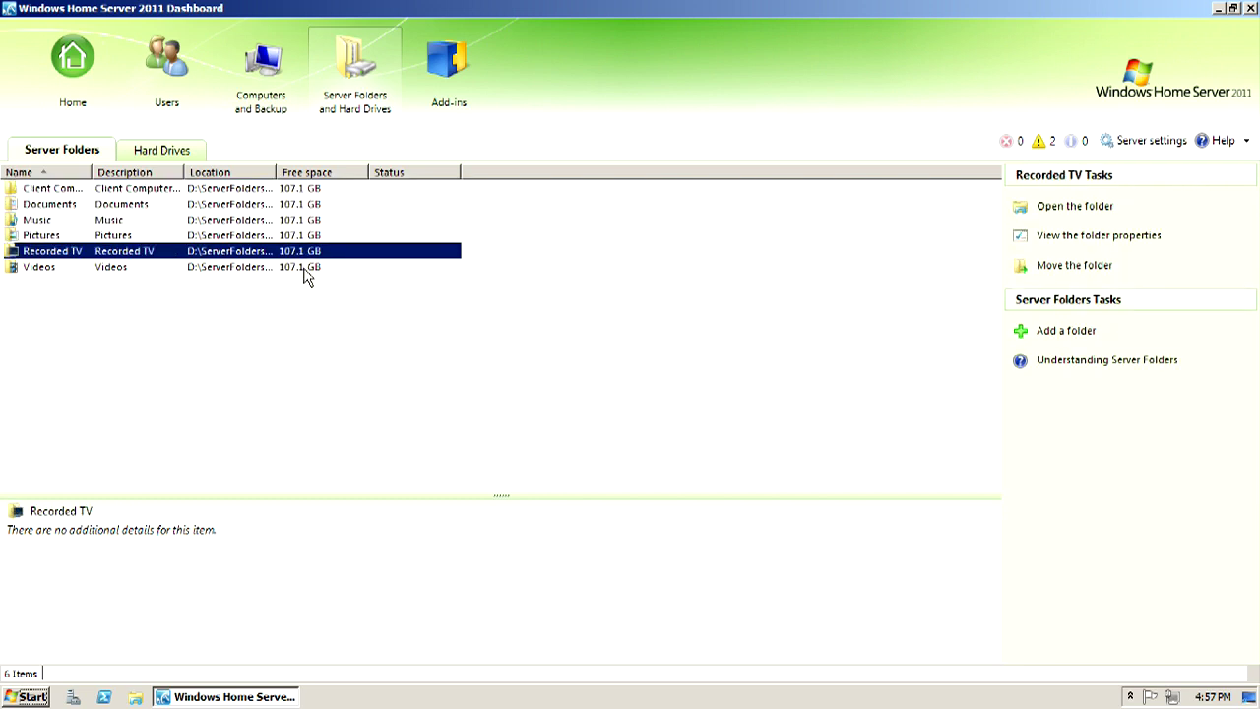
click(305, 270)
click(305, 205)
click(303, 191)
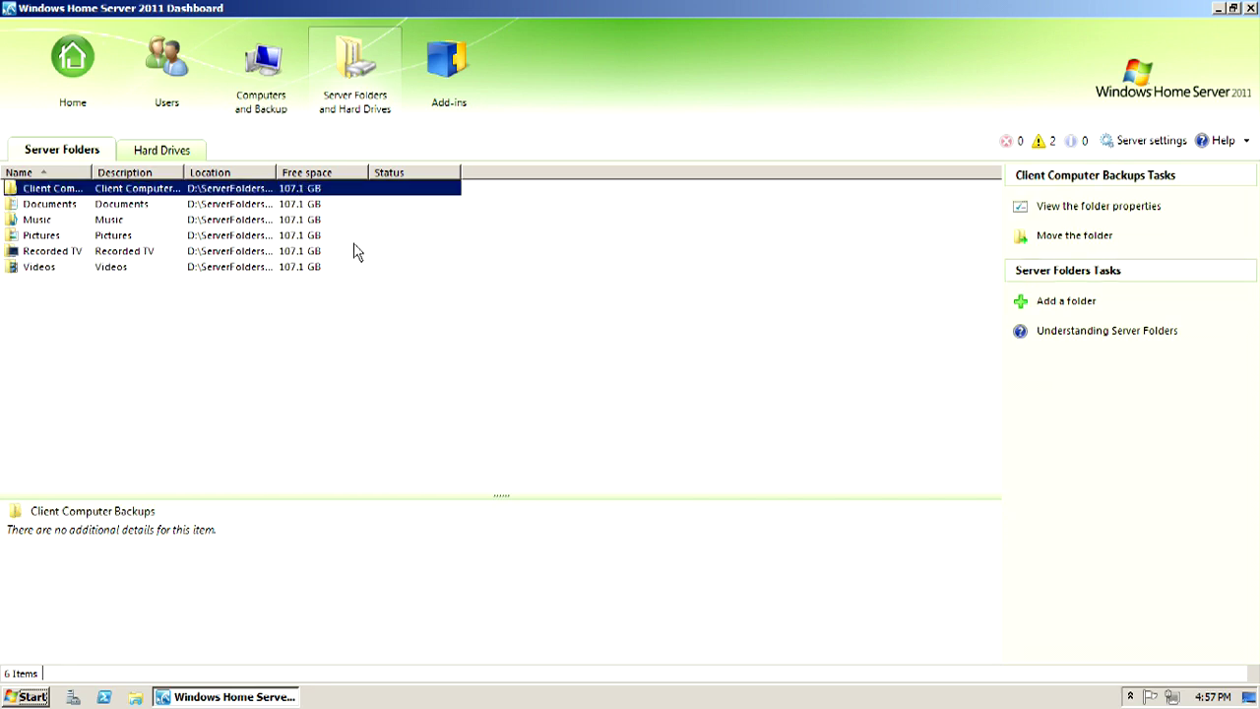
- Move the Client Computer Backups folder to F:\ServerFolders, which has 3723.1 GB free
click(1072, 237)
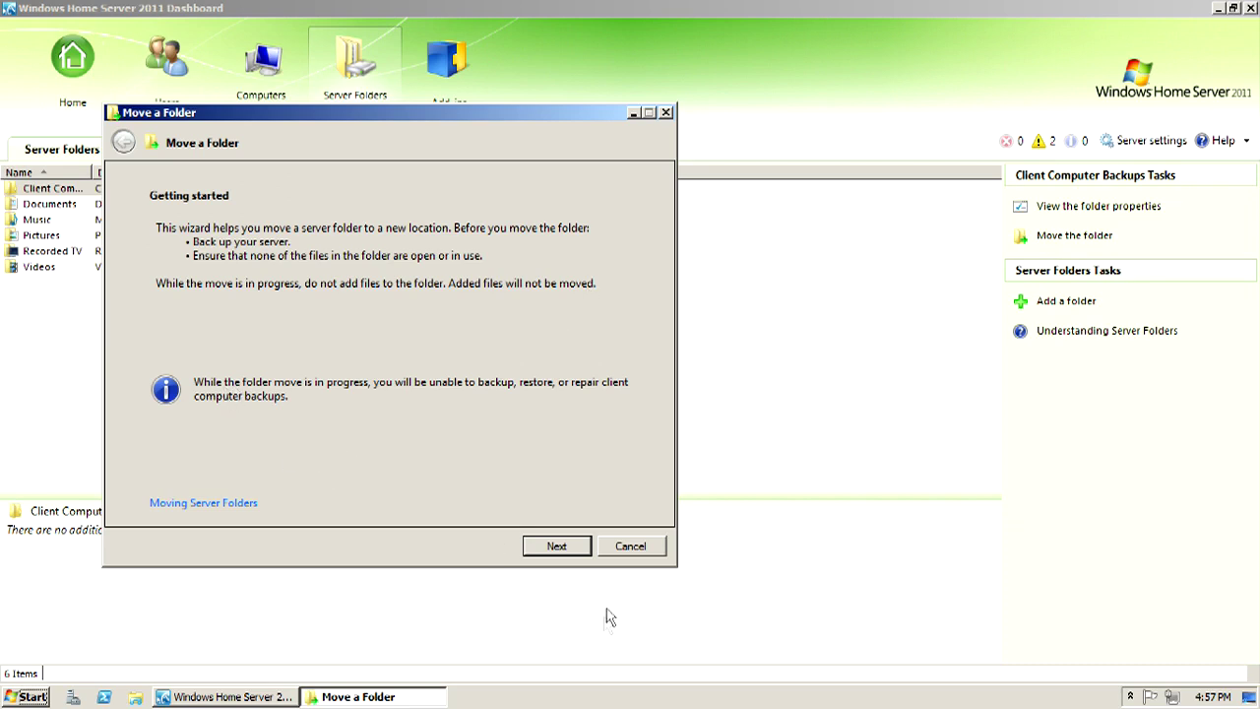
click(578, 547)
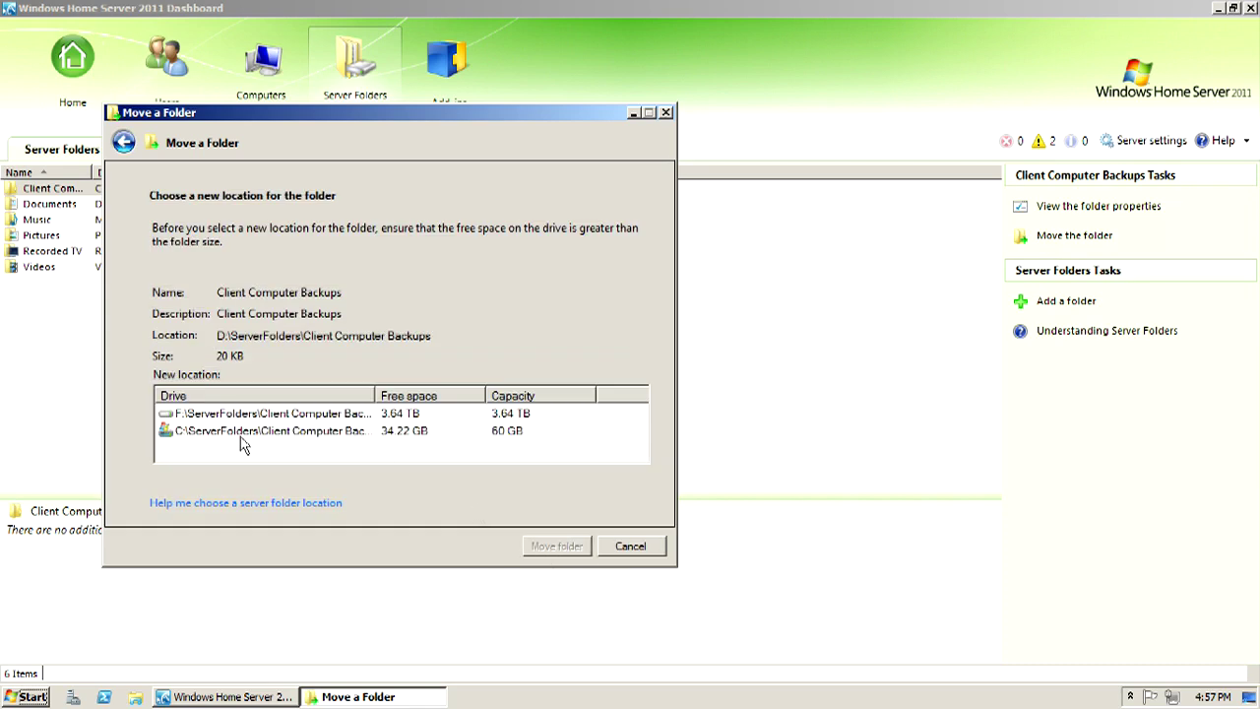
click(253, 414)
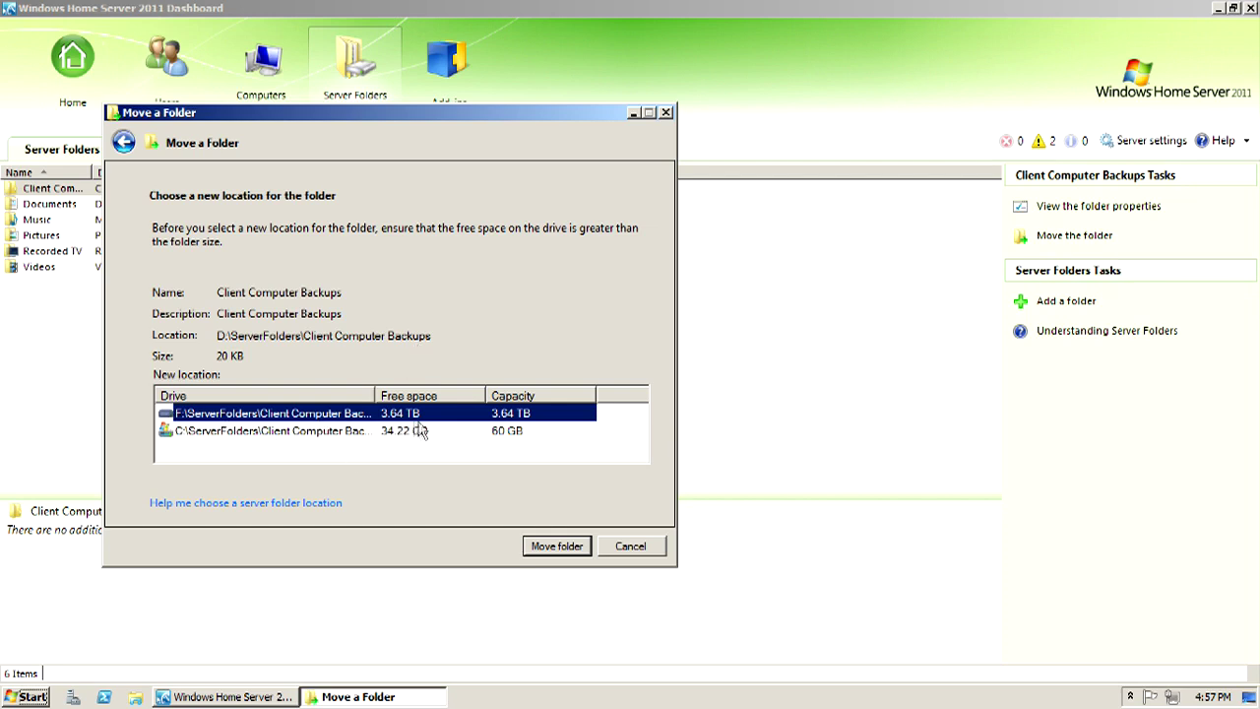
click(554, 545)
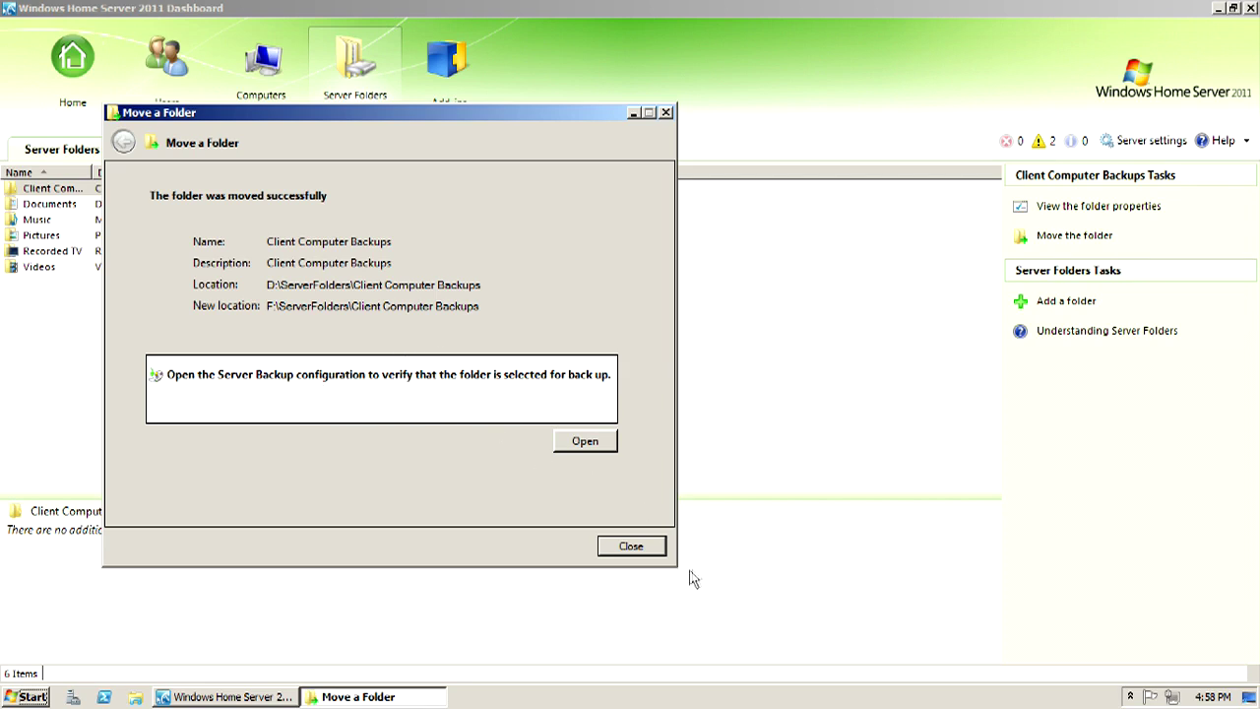
click(638, 546)
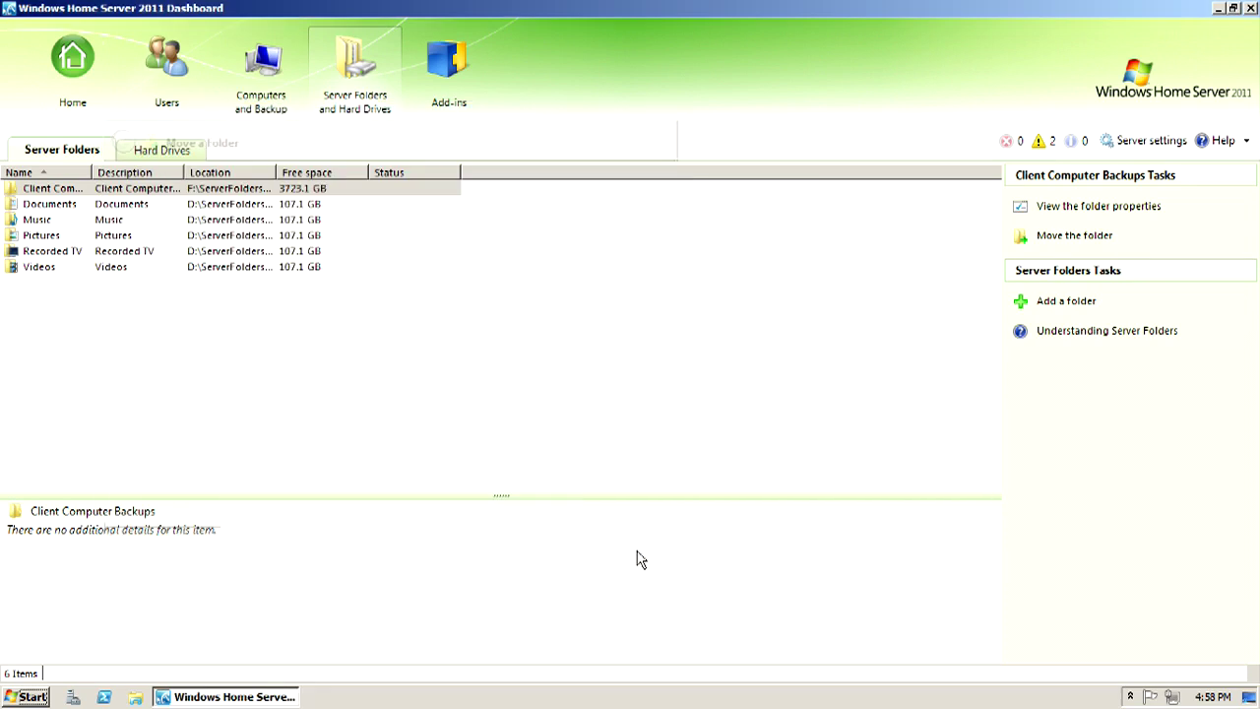
- Move the Documents folder to F:\ServerFolders\Documents
click(214, 191)
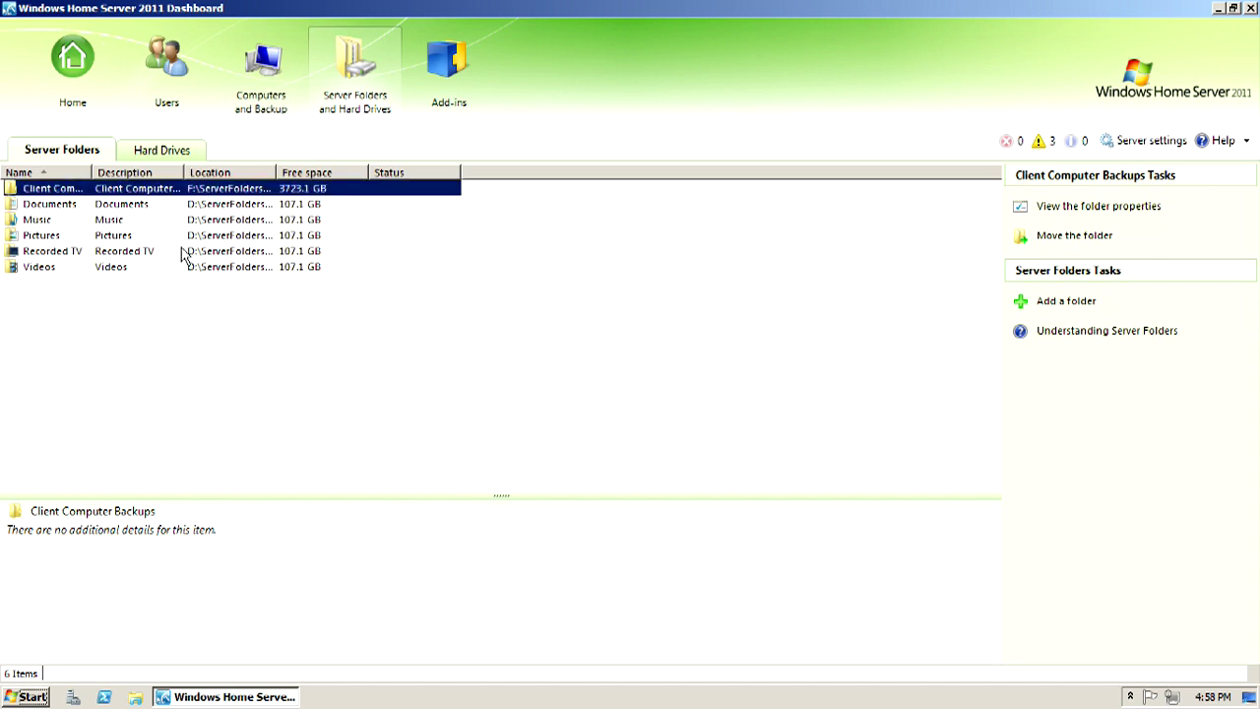
click(258, 207)
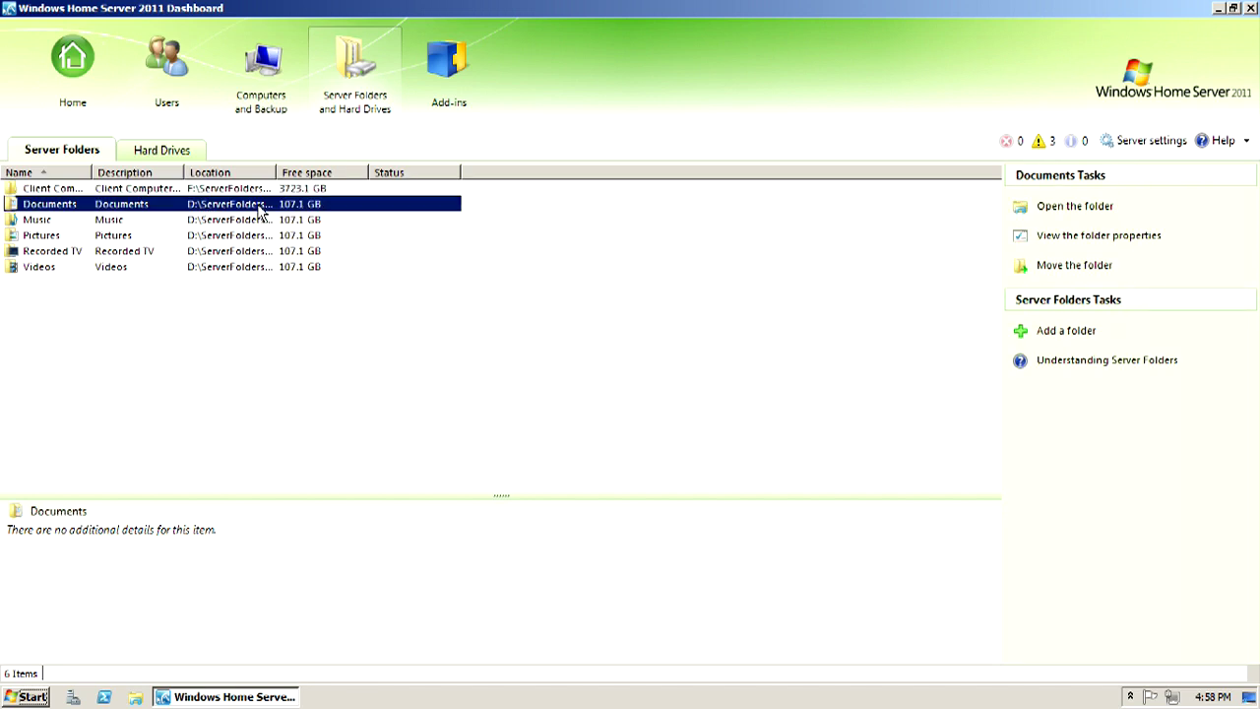
click(1055, 272)
click(577, 565)
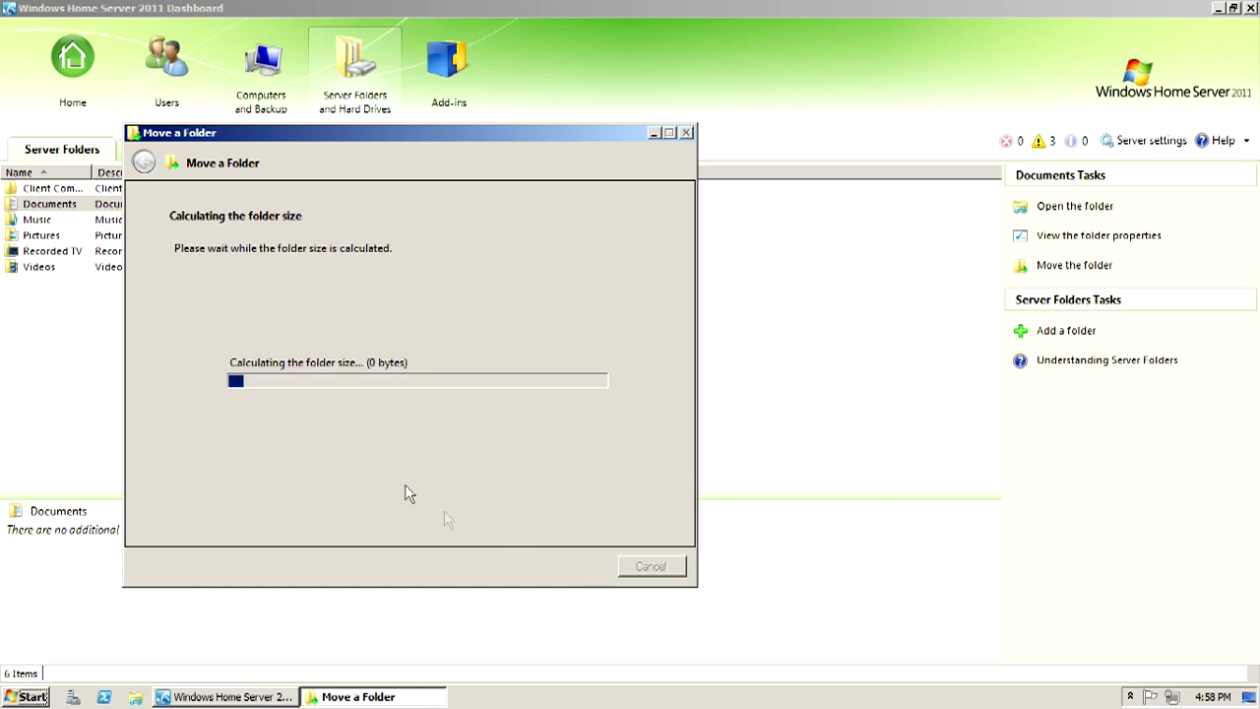
click(301, 435)
click(559, 567)
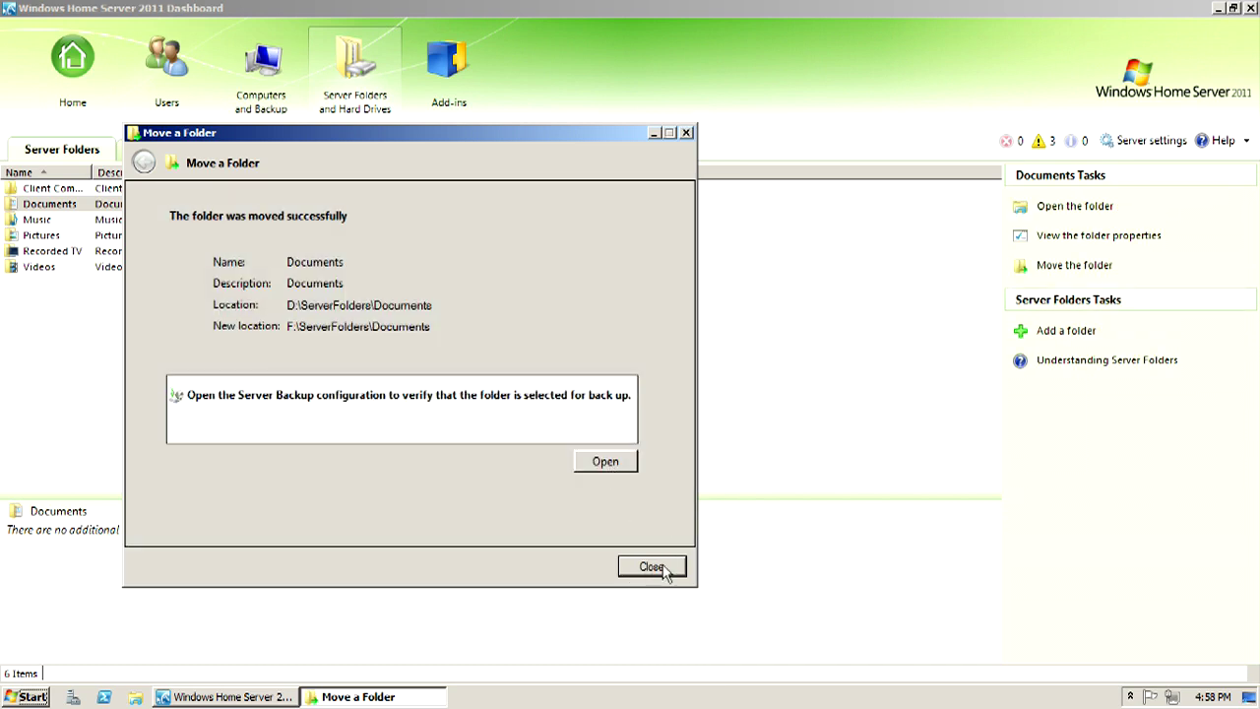
click(660, 567)
- Move the Music folder to drive F:
click(317, 222)
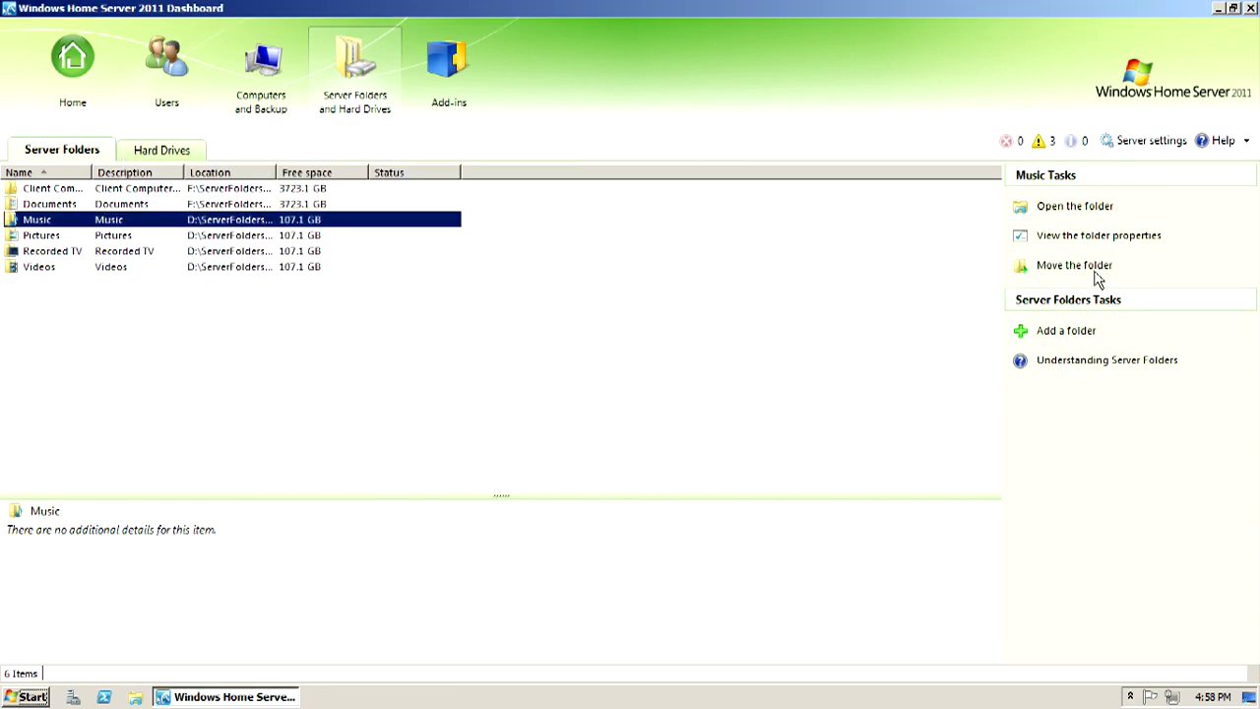
click(1083, 267)
click(601, 587)
click(499, 520)
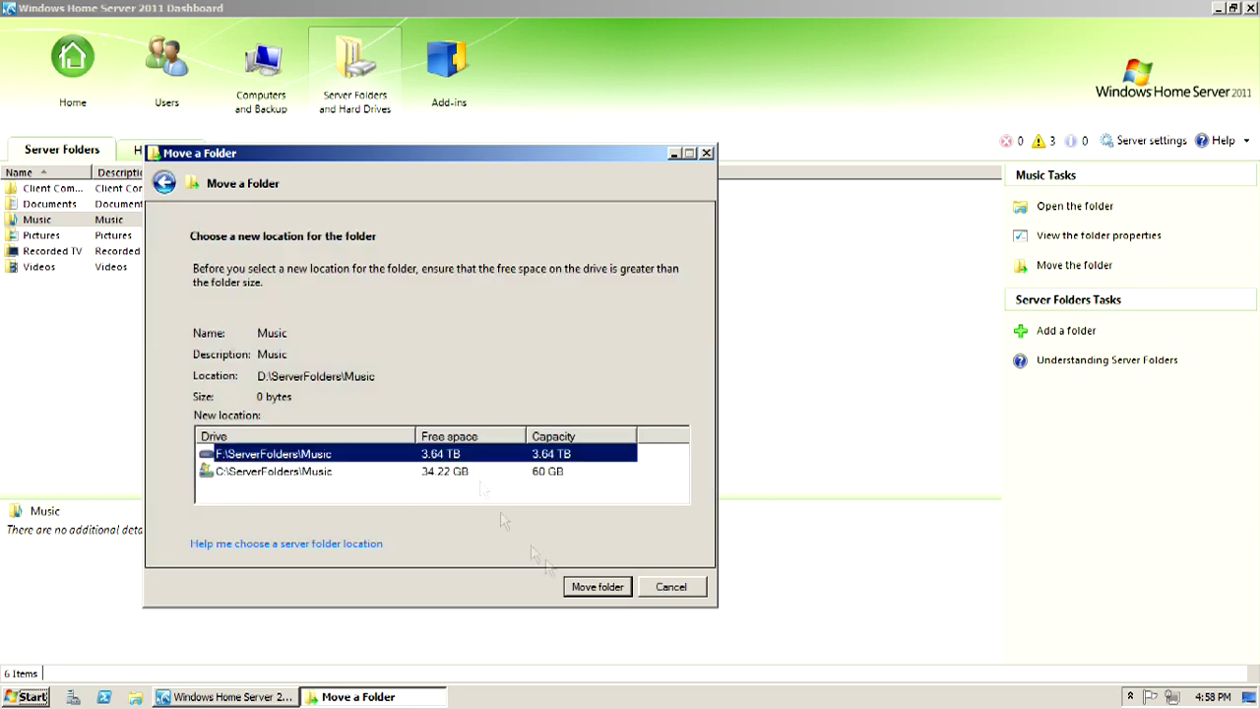
- Move the Pictures folder to drive F:
click(595, 585)
click(670, 584)
click(41, 235)
click(1074, 265)
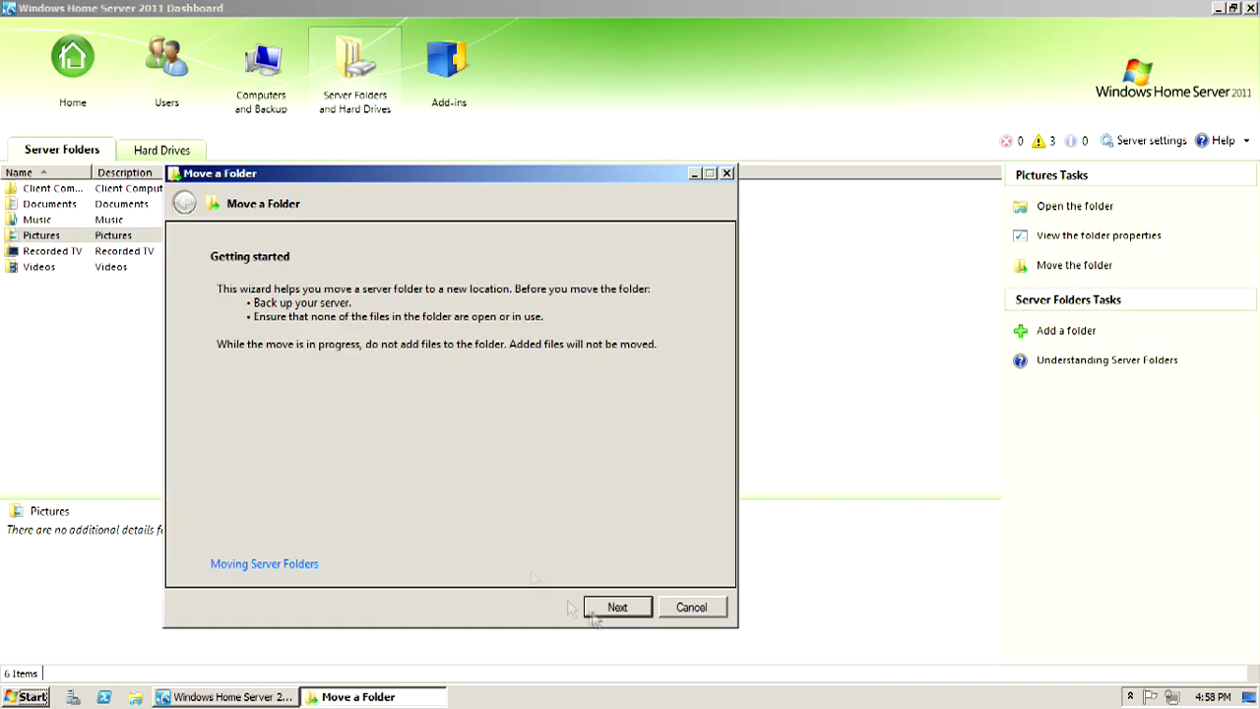
click(613, 604)
click(356, 475)
- Move the Recorded TV folder to drive F:
click(617, 606)
click(669, 585)
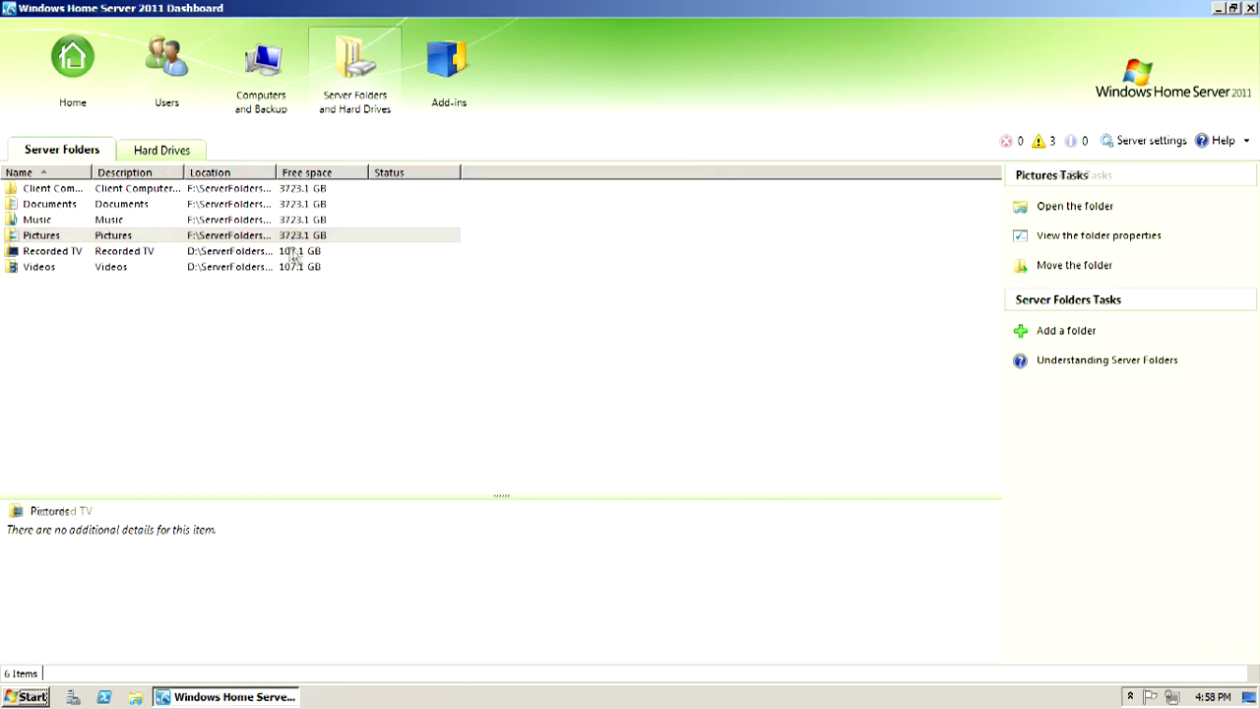
click(50, 251)
click(1073, 265)
click(463, 463)
click(168, 337)
click(463, 463)
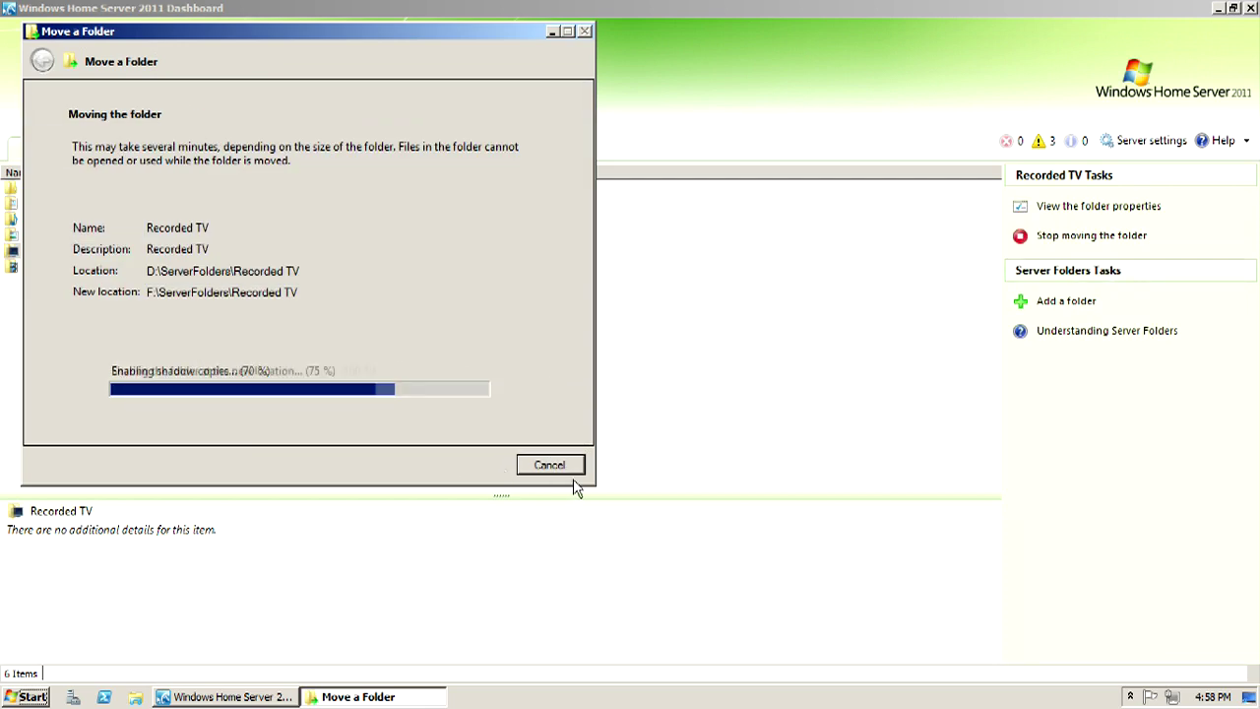
- Move the Videos folder to drive F:
click(566, 466)
click(39, 267)
click(1073, 265)
click(168, 351)
click(492, 483)
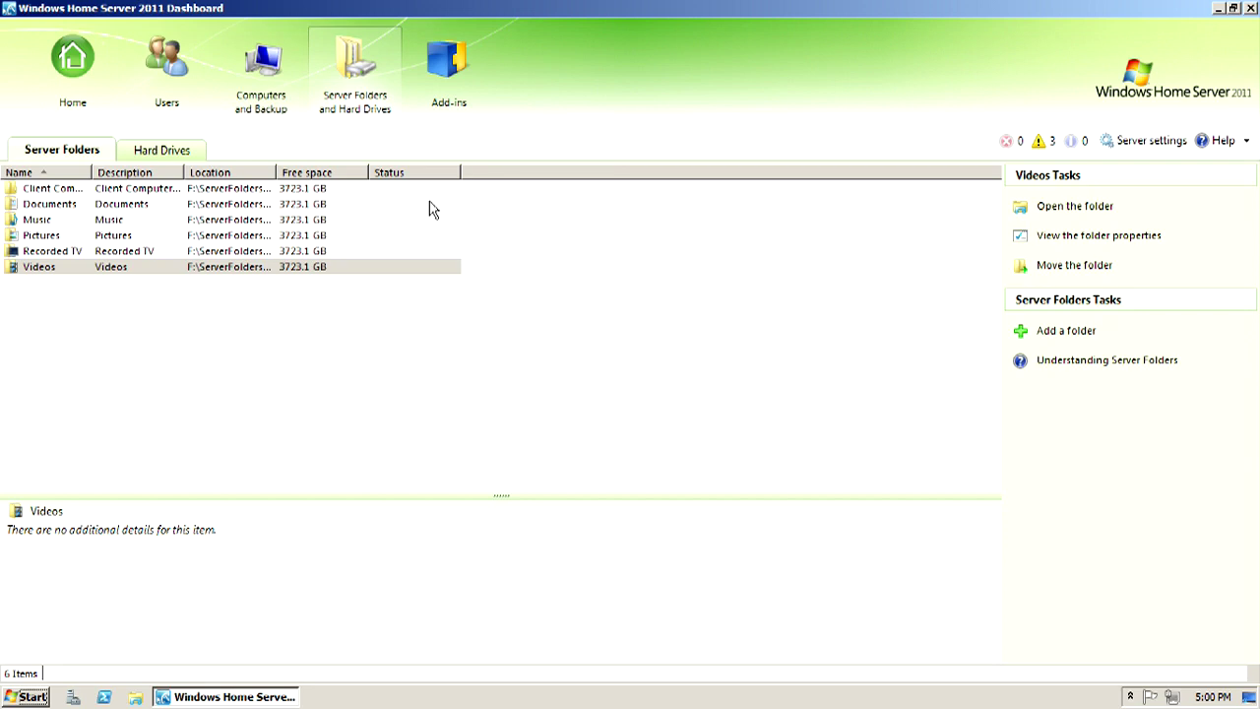
- Confirm the Add-ins list is empty, then show Common Tasks on the Home page
click(433, 77)
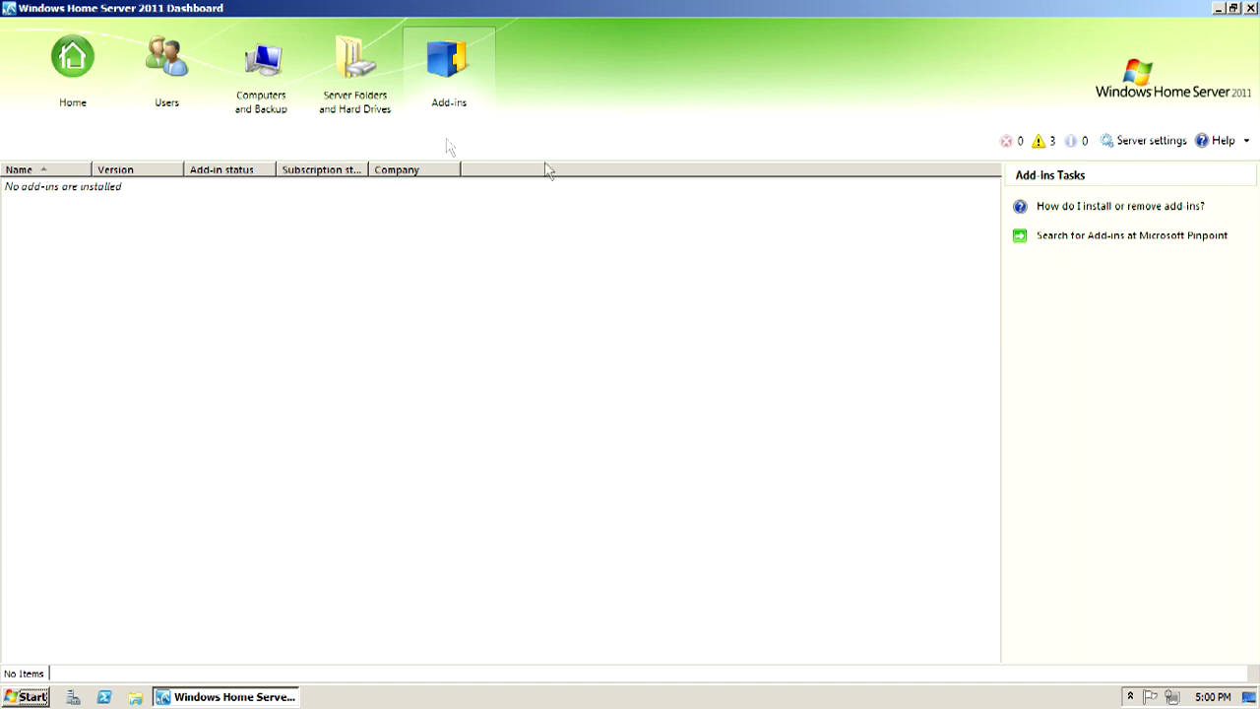
click(47, 61)
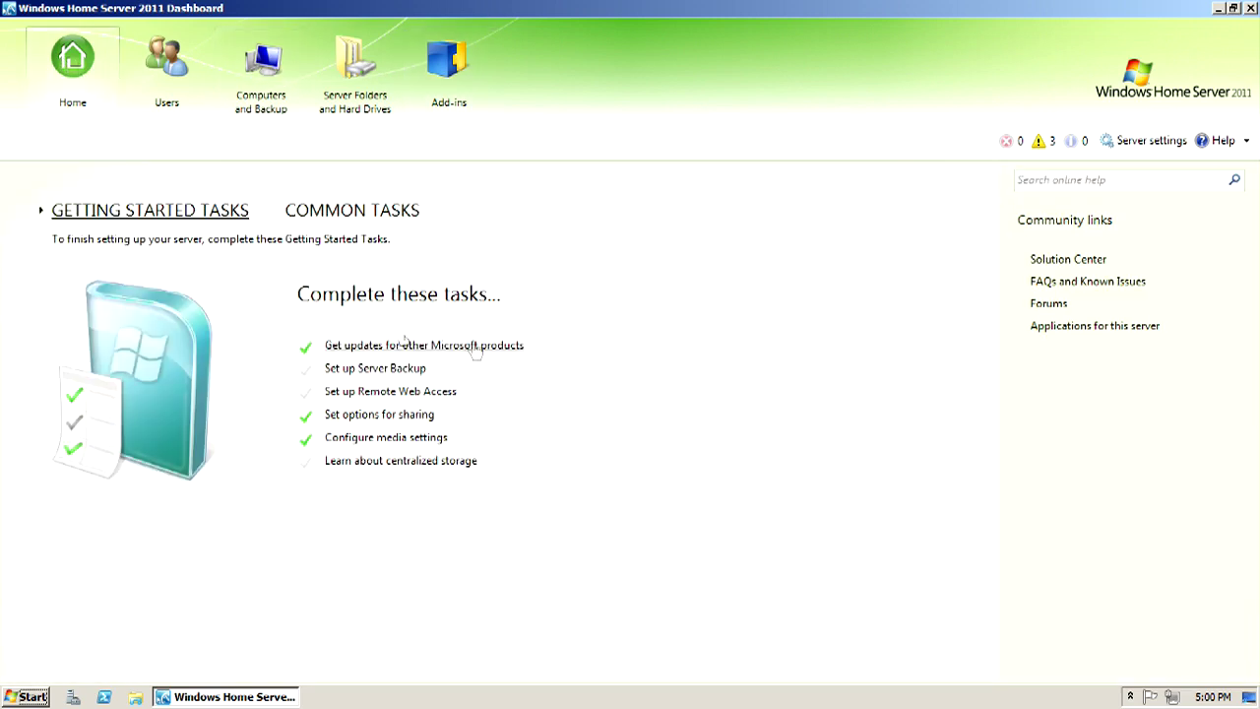
click(381, 218)
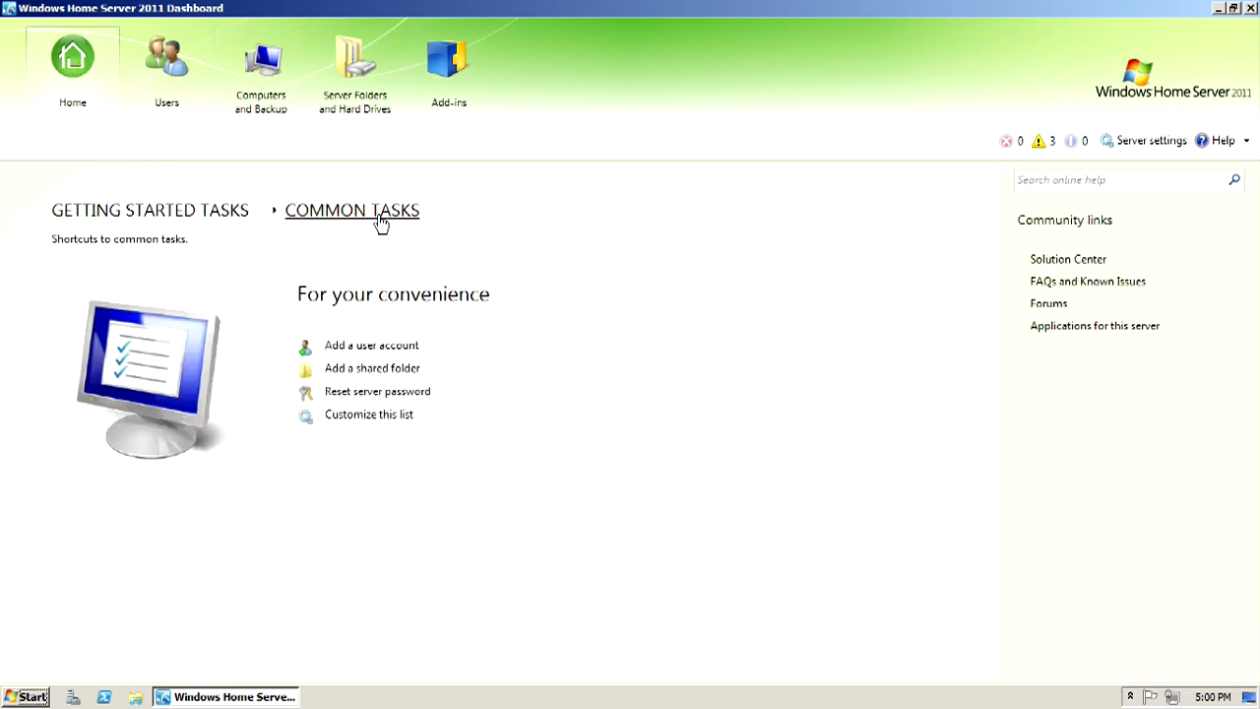
- Create a shared folder named Steam for Steam games, with Everyone given read-only access
click(401, 374)
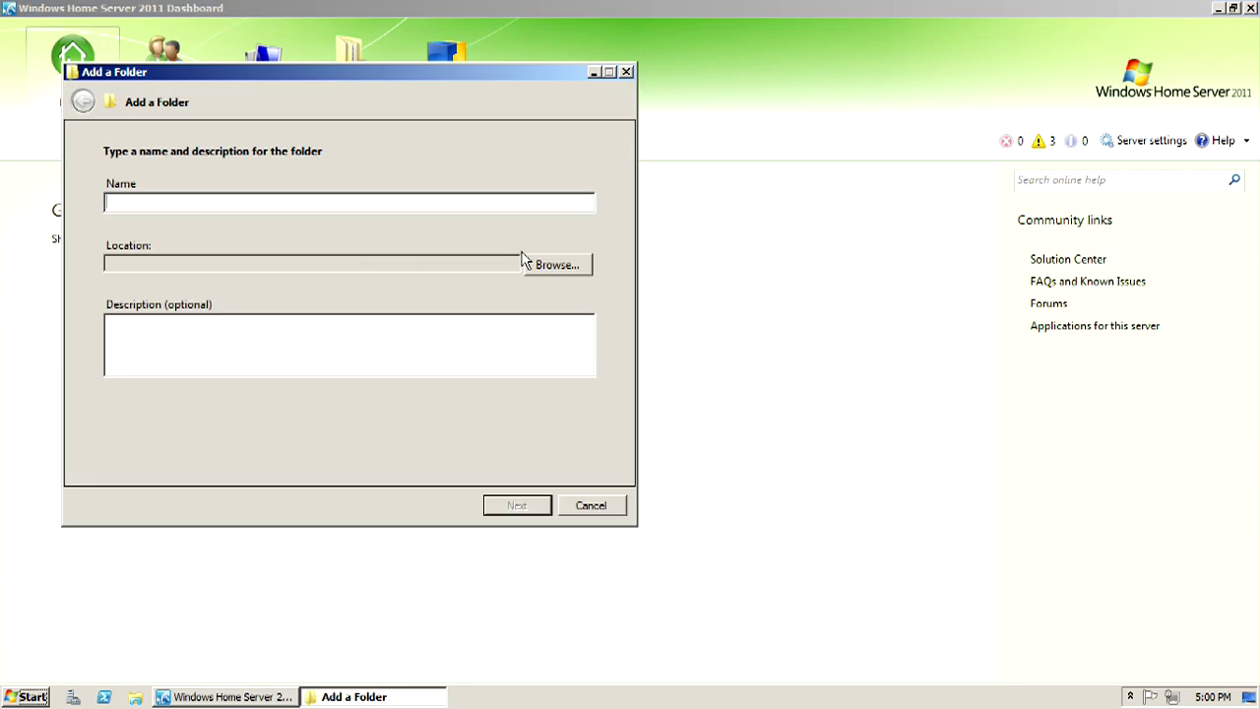
text(Ste)
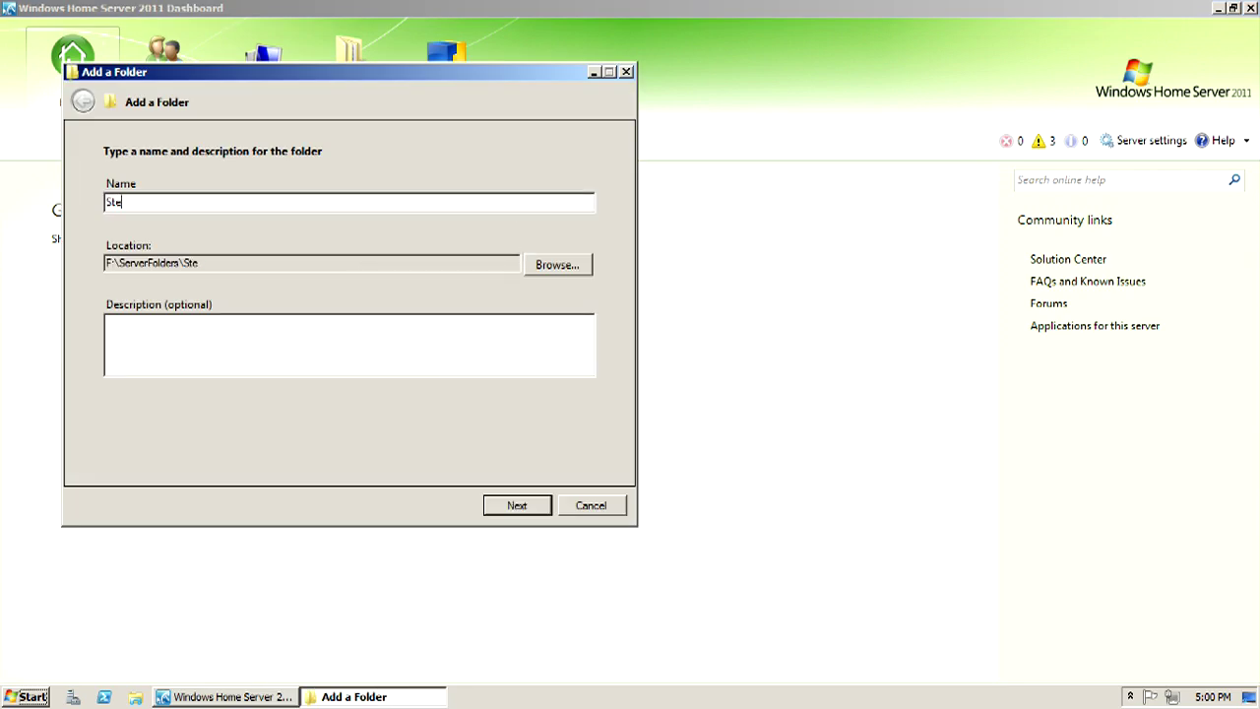
text(am)
key(BackSpace)
key(BackSpace)
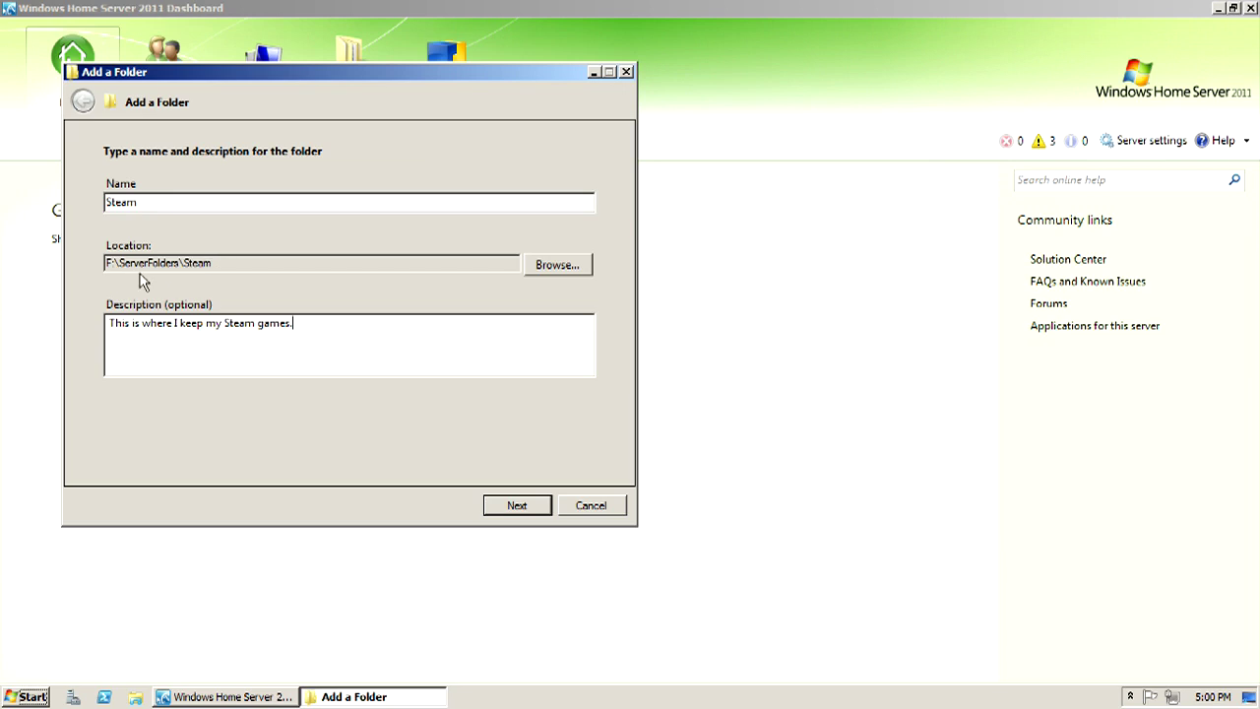
click(536, 512)
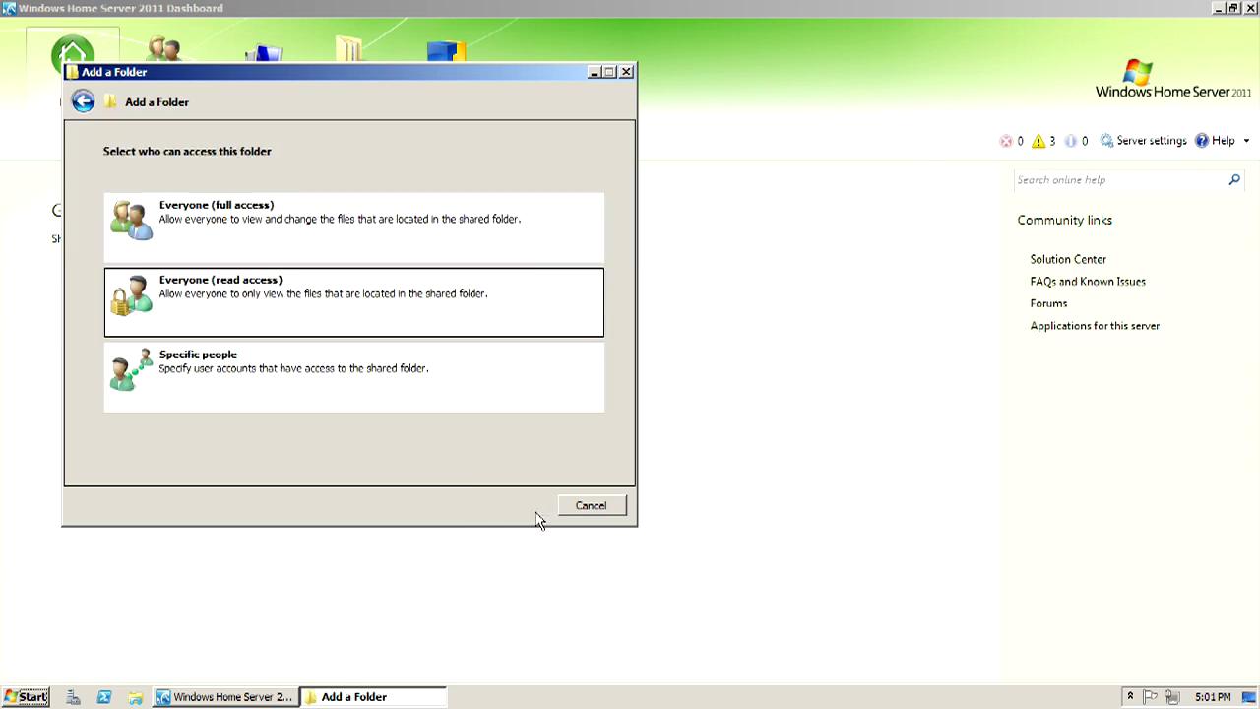
click(315, 288)
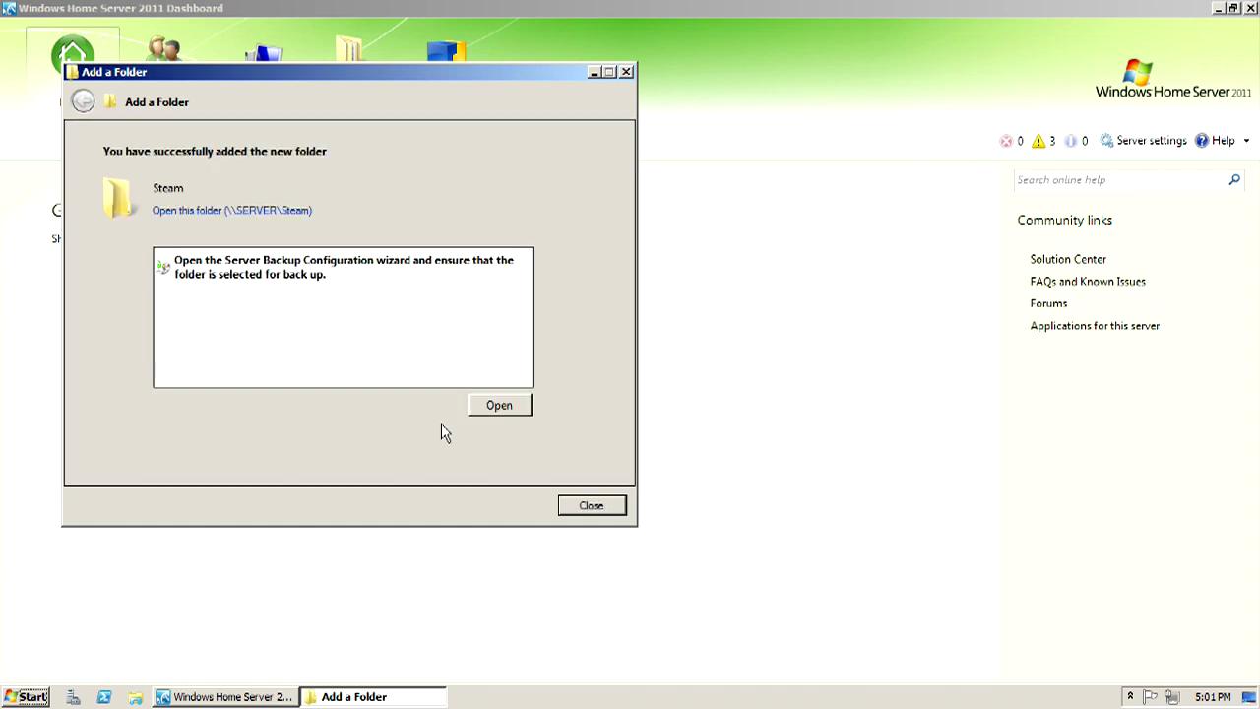
- Close the wizard and select the new Steam folder in the seven-folder Server Folders list
click(612, 507)
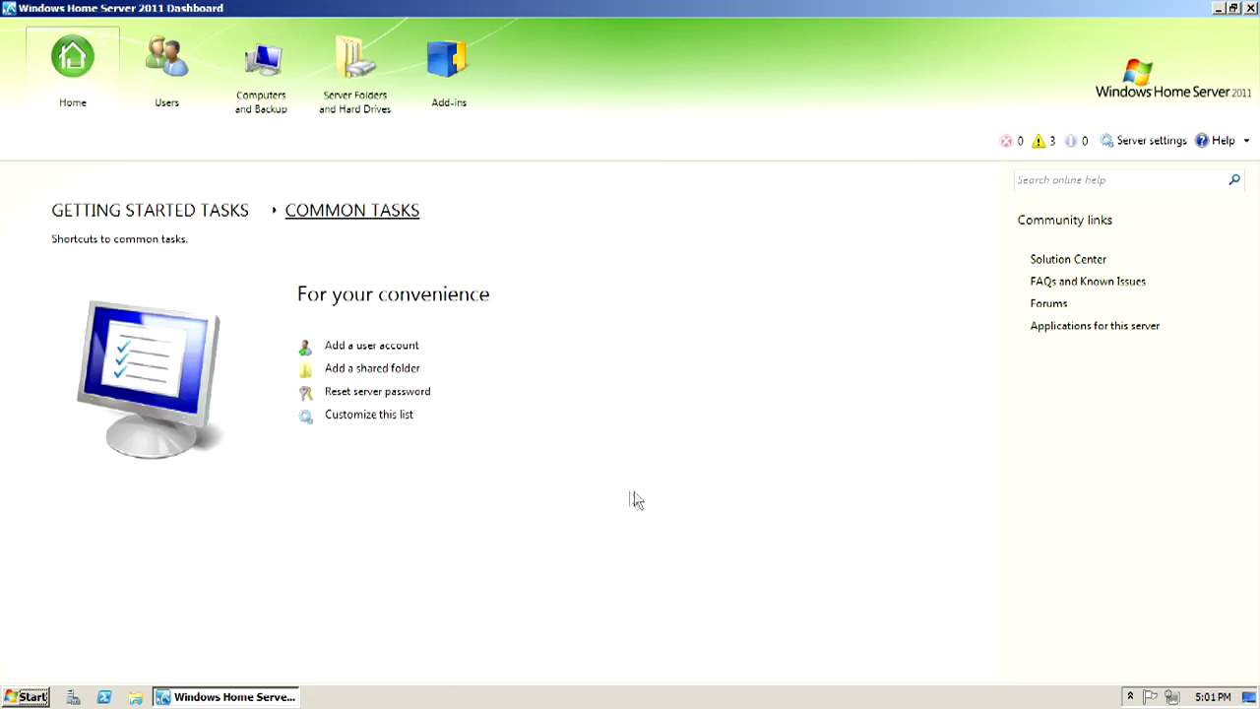
click(353, 81)
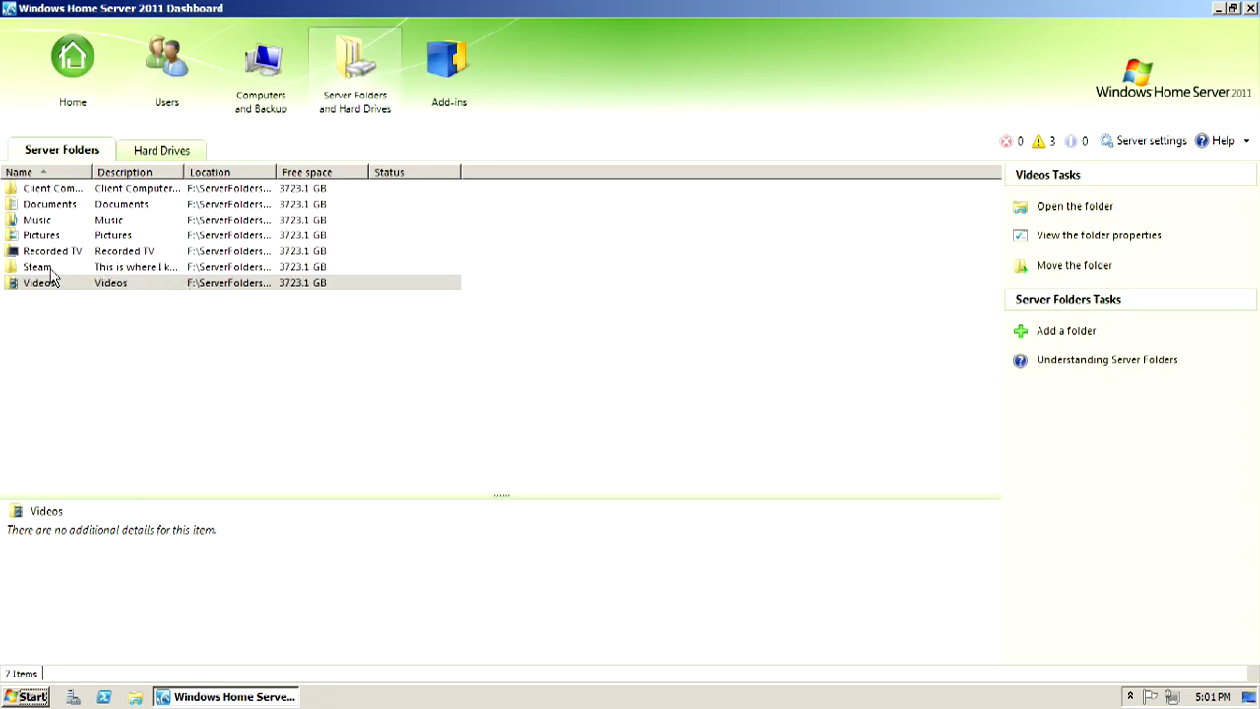
click(49, 268)
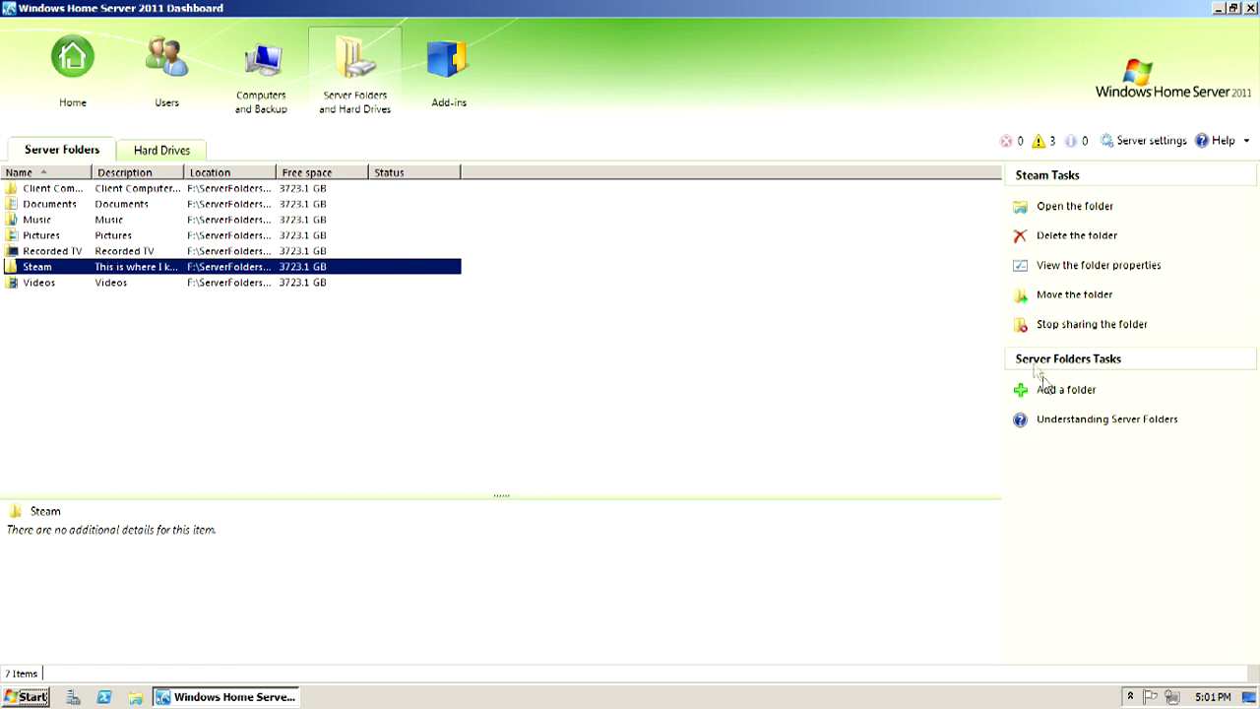
click(1035, 144)
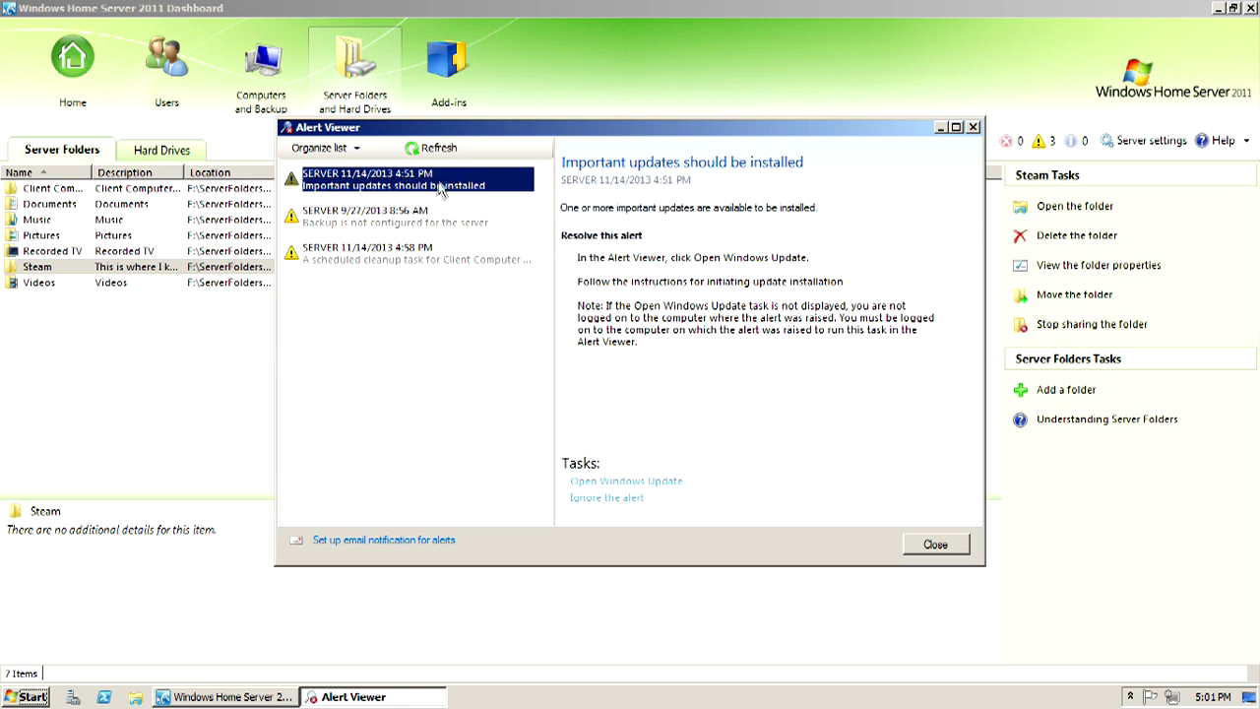
click(360, 221)
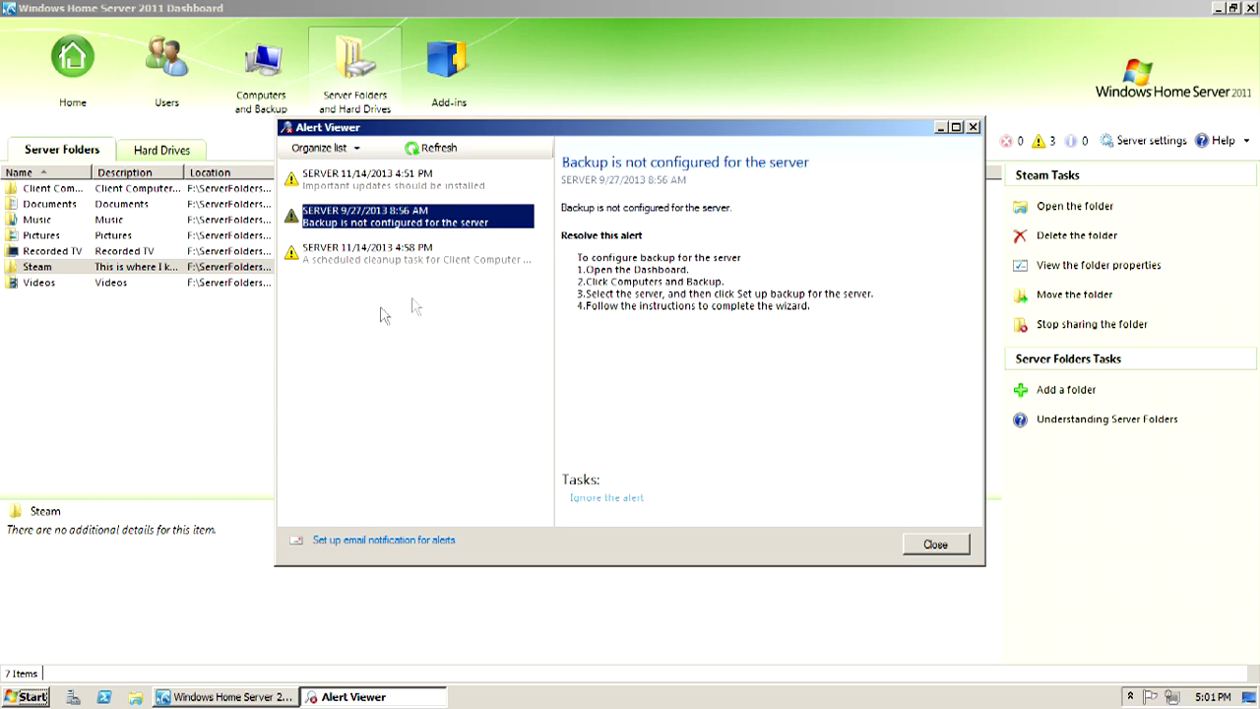
click(413, 260)
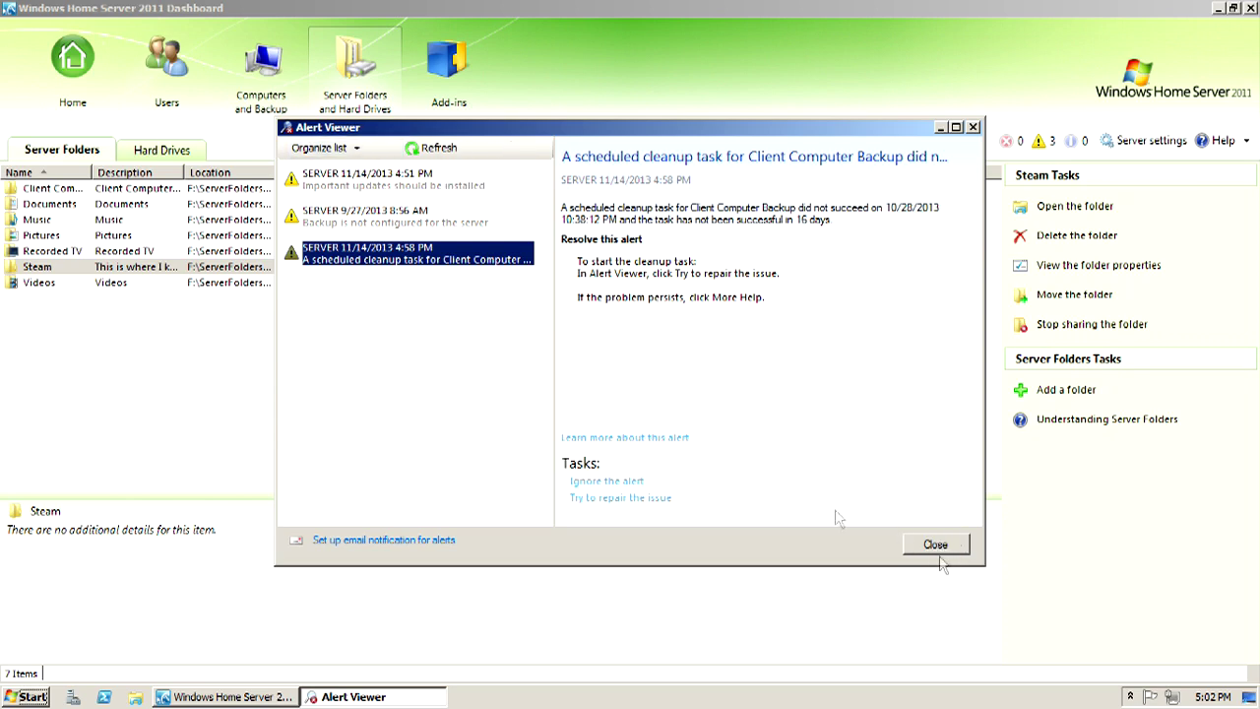
click(390, 215)
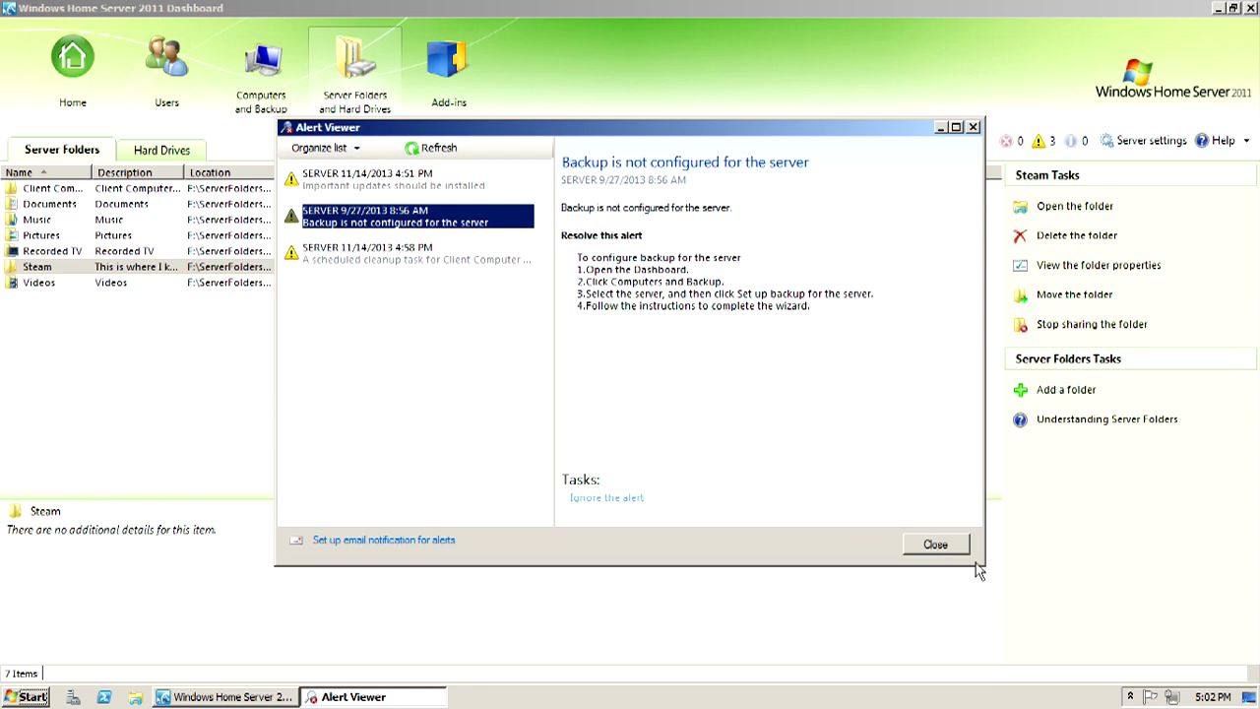
click(937, 543)
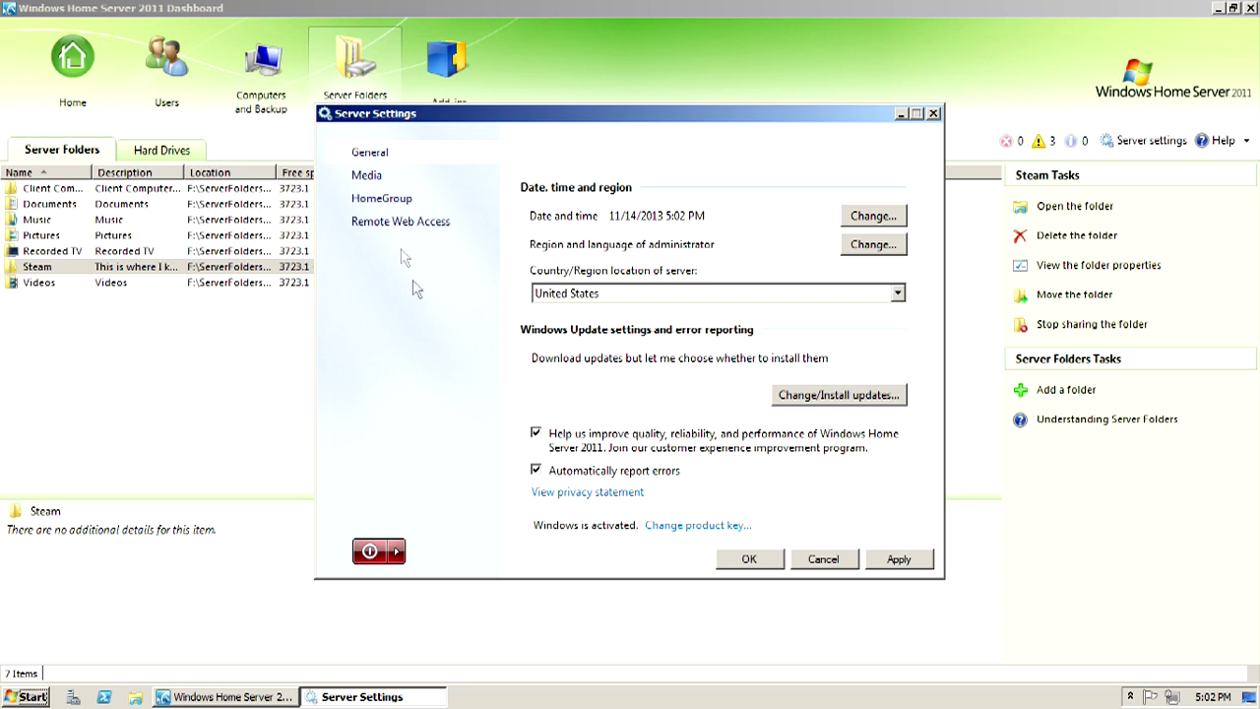
click(381, 180)
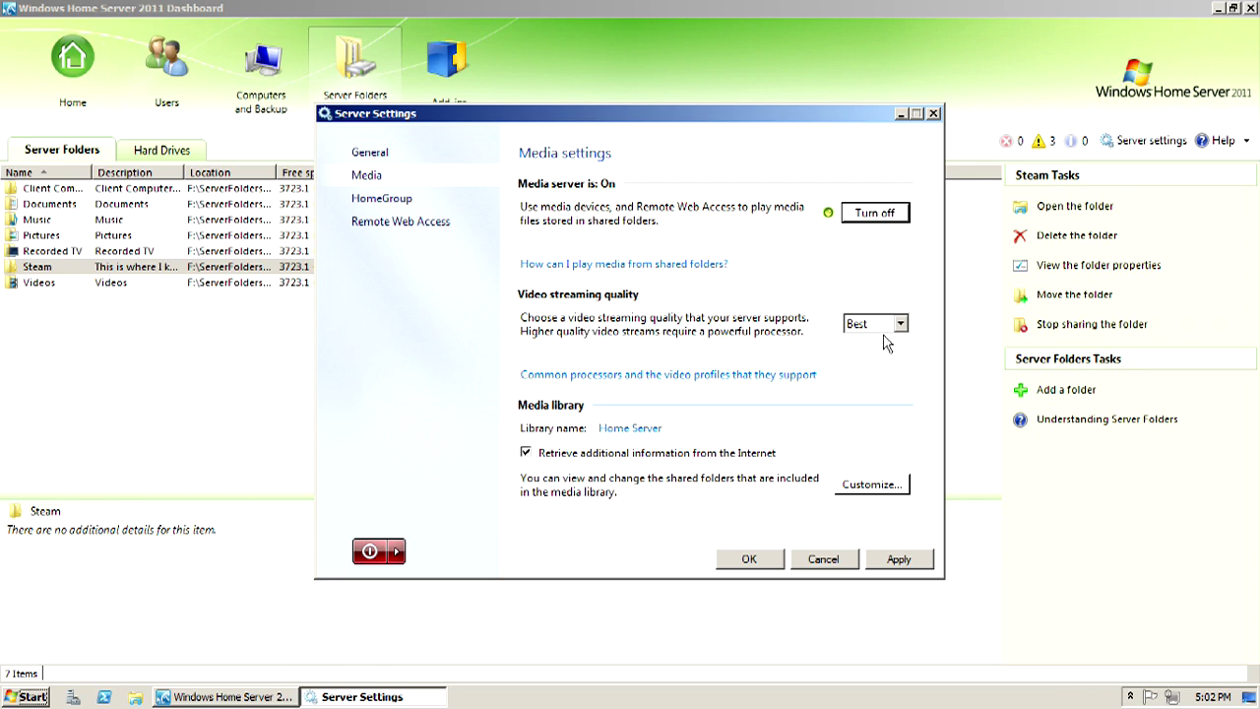
click(366, 200)
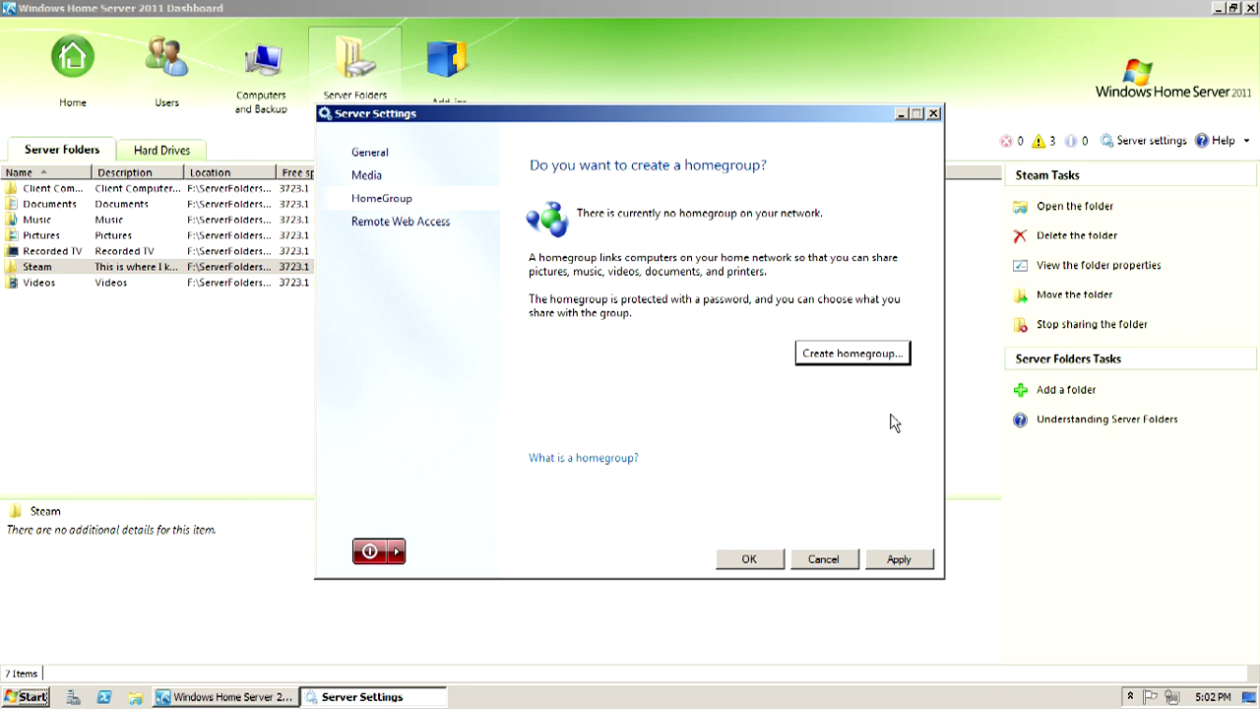
click(375, 226)
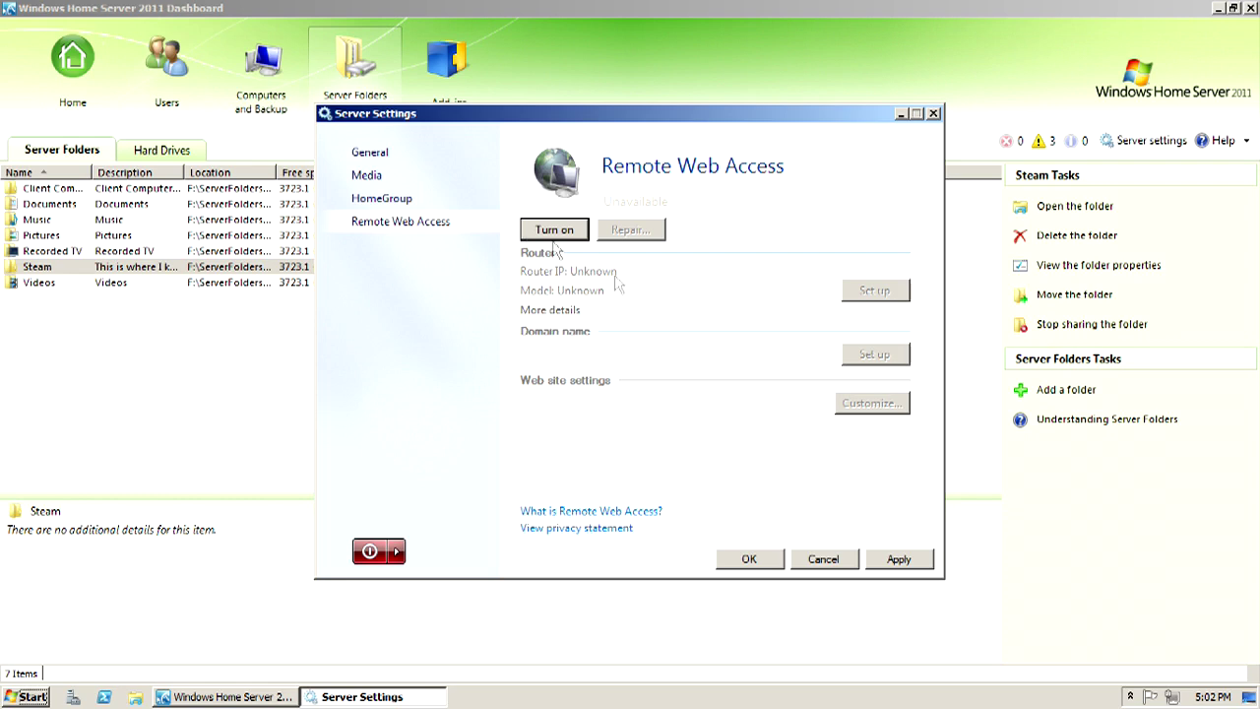
click(842, 558)
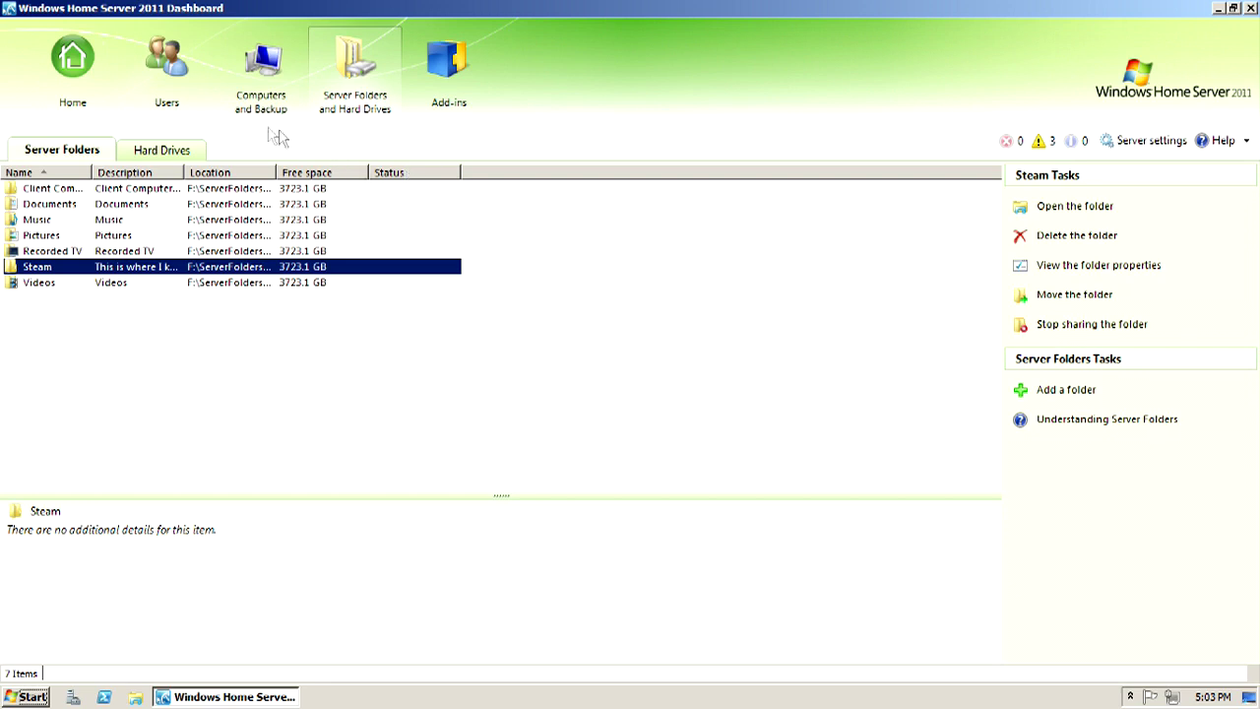
- Return to the Dashboard Home page with its Common Tasks shortcuts
click(83, 75)
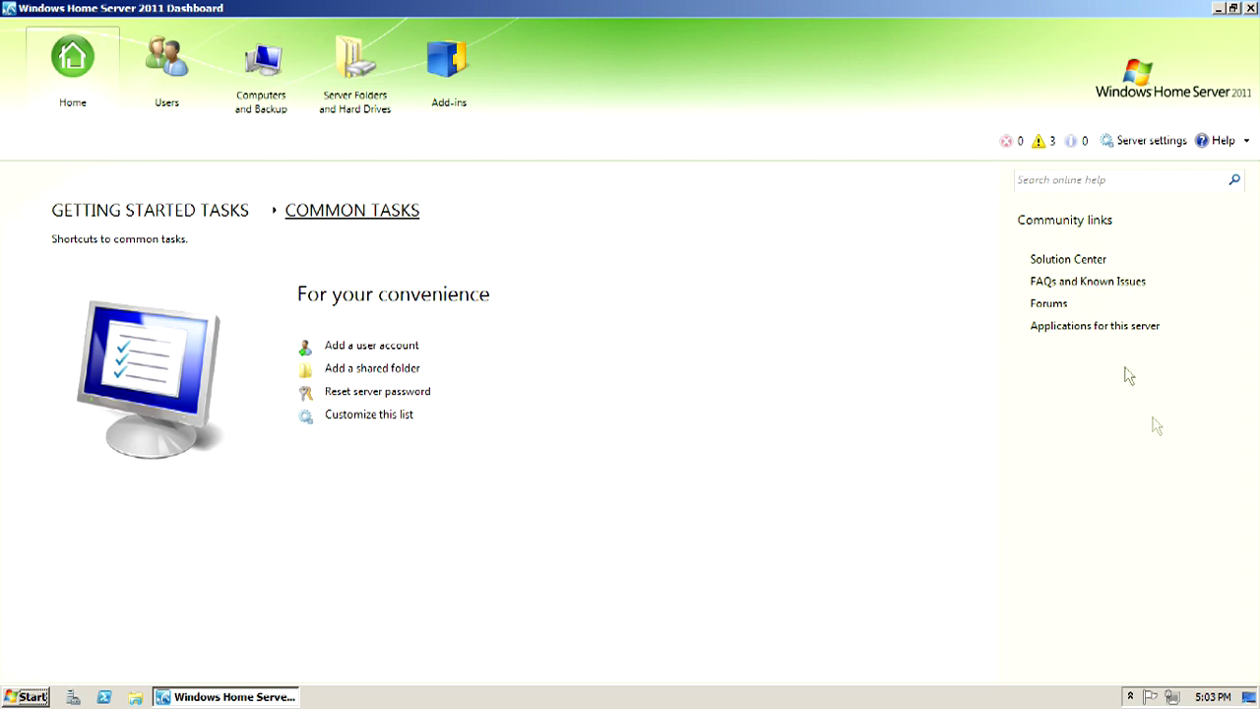
- Minimize the Dashboard to reveal the server desktop and its Caution notice
click(1218, 8)
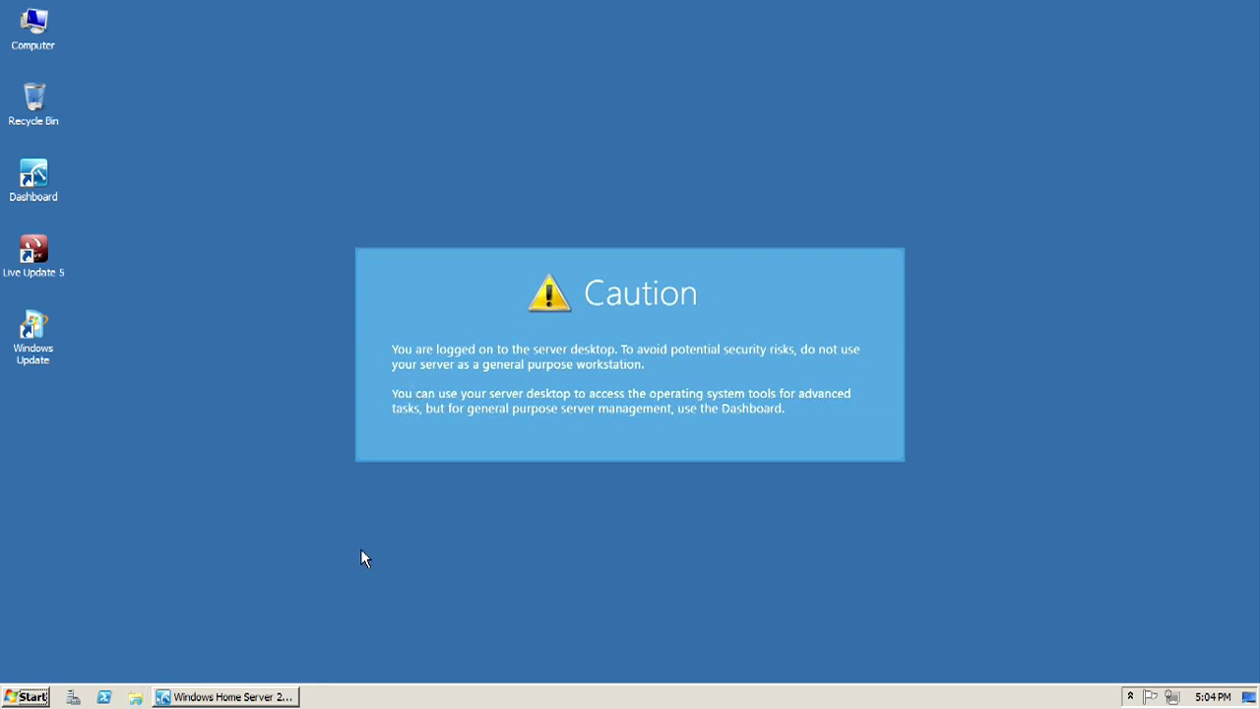
- Restore the Dashboard window from the taskbar, back on its Common Tasks page
click(194, 700)
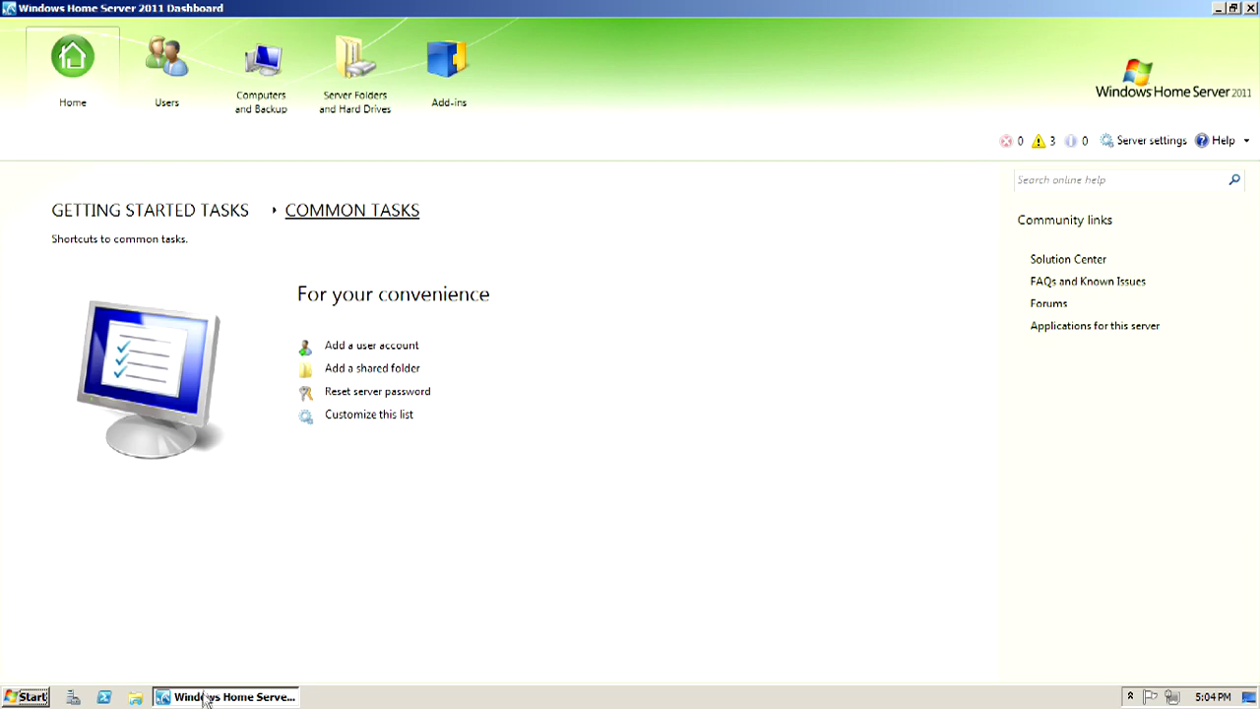